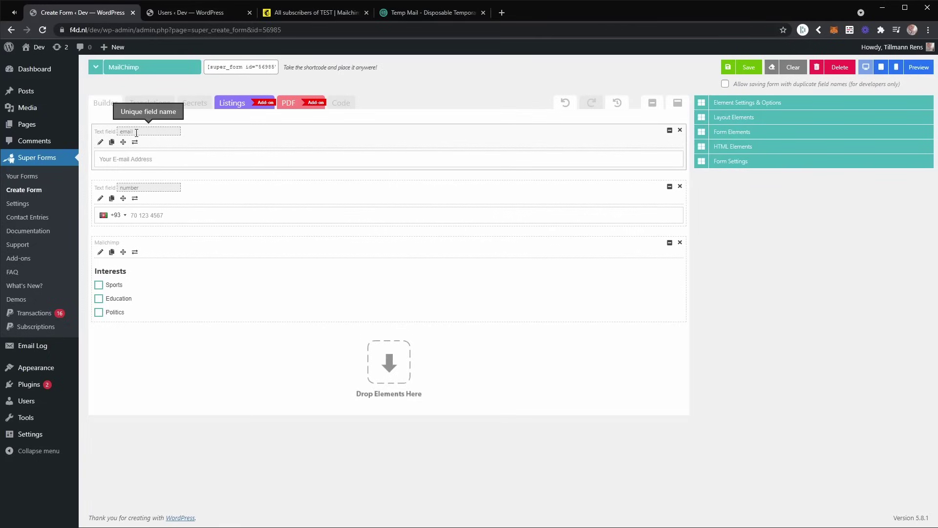
Retitle the form to 'MailChimp Subscribe'.
{"action": "left_click_drag", "start_coordinate": [141, 131], "coordinate": [117, 131]}
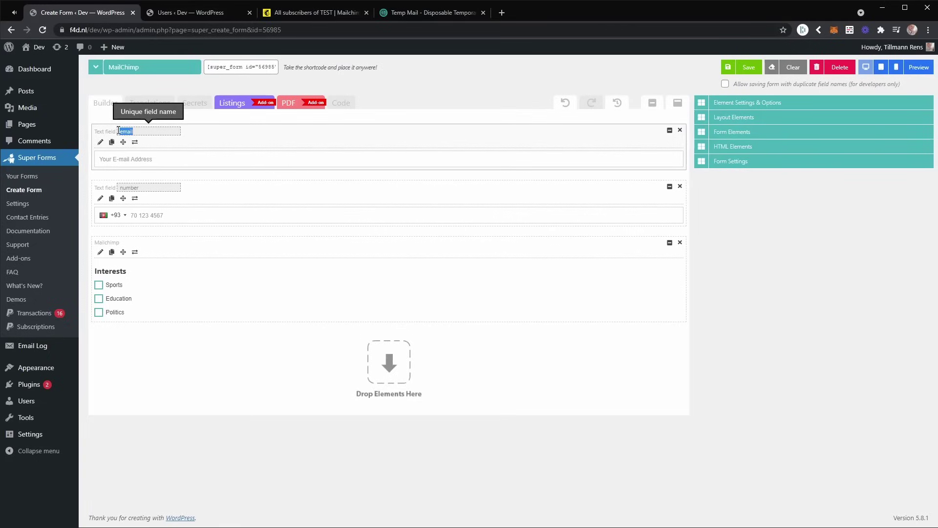
{"action": "left_click", "coordinate": [138, 131]}
{"action": "double_click", "coordinate": [137, 131]}
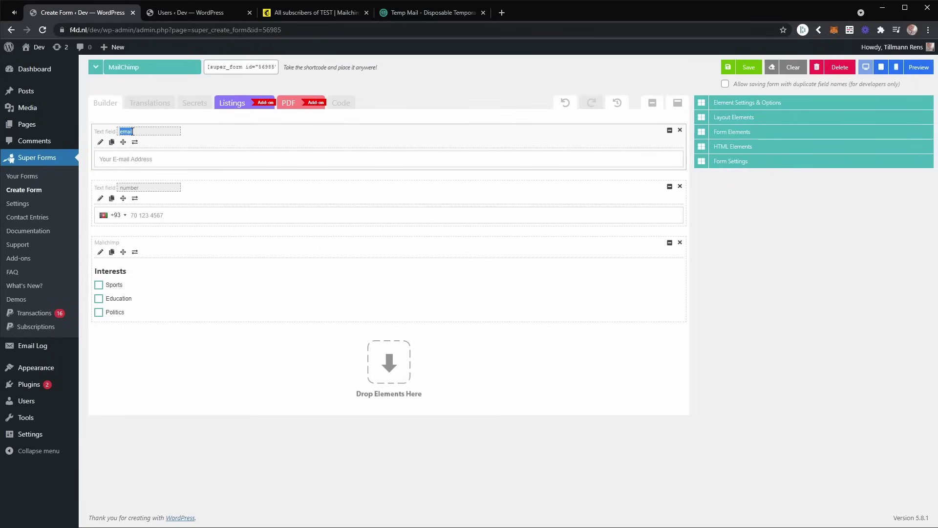
{"action": "left_click", "coordinate": [135, 131]}
{"action": "left_click_drag", "start_coordinate": [153, 132], "coordinate": [127, 131]}
{"action": "key", "text": "BackSpace"}
{"action": "key", "text": "BackSpace"}
{"action": "key", "text": "ctrl+z"}
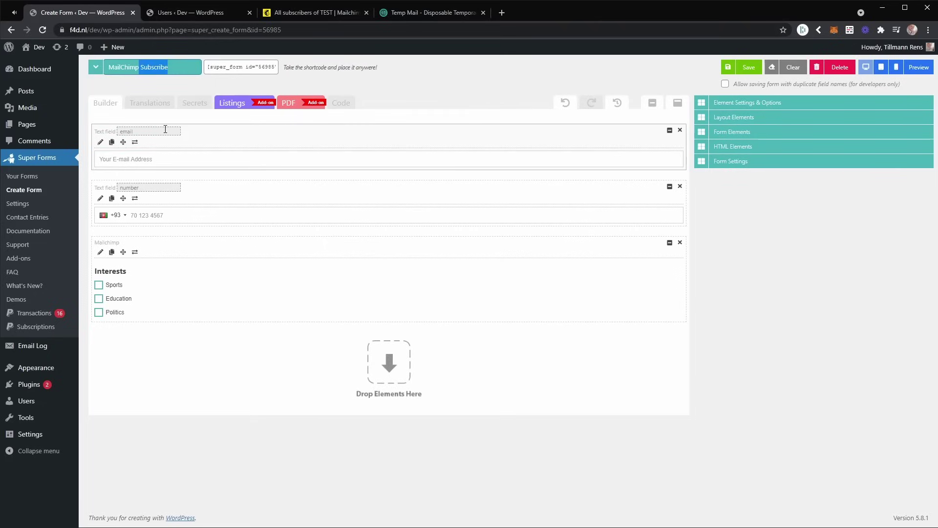
Add a Hidden field below the email field and name it user_email.
{"action": "left_click", "coordinate": [761, 131]}
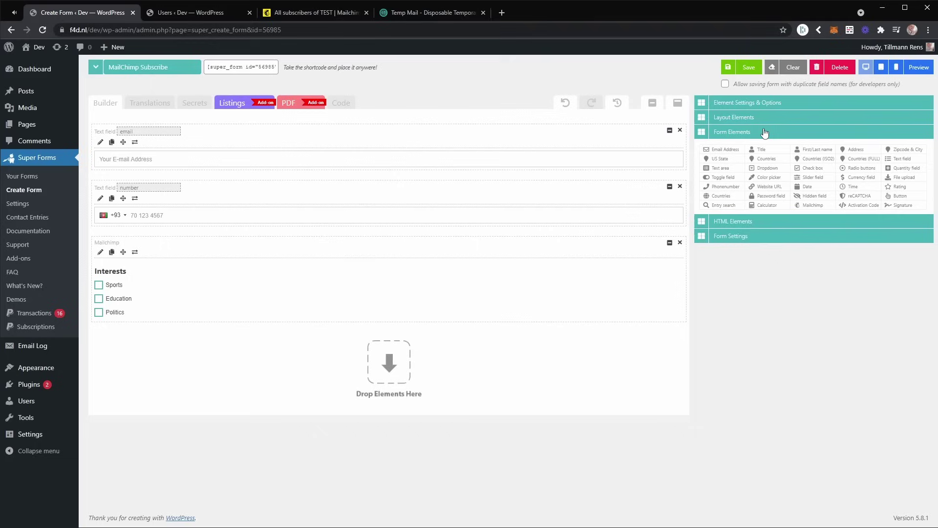
{"action": "left_click_drag", "start_coordinate": [810, 200], "coordinate": [241, 186]}
{"action": "double_click", "coordinate": [144, 188]}
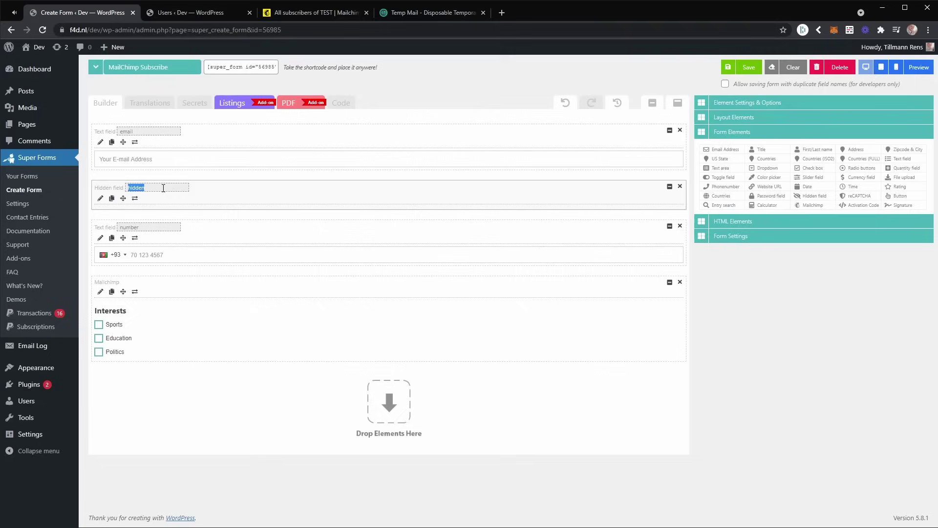
{"action": "type", "text": "user_email"}
In the hidden field's Conditional Variable settings, enable Make field variable.
{"action": "left_click", "coordinate": [100, 199]}
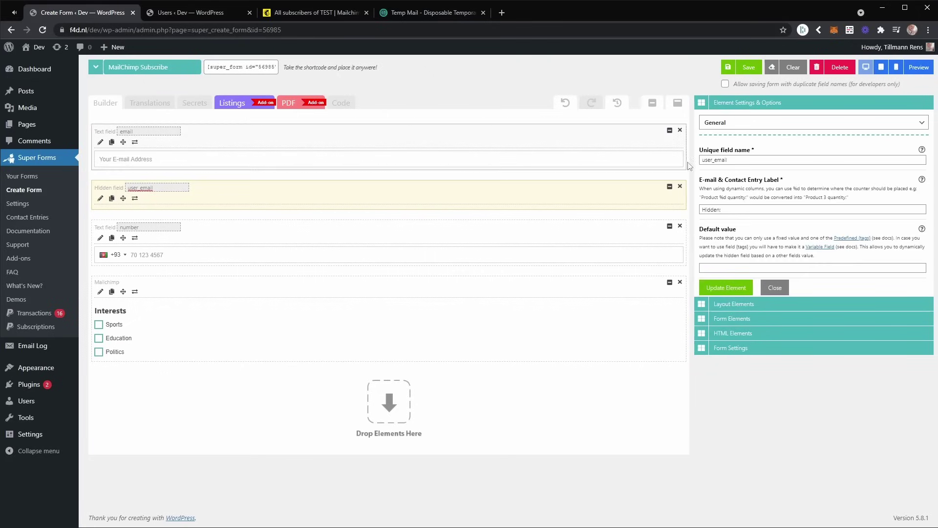
{"action": "left_click", "coordinate": [770, 127]}
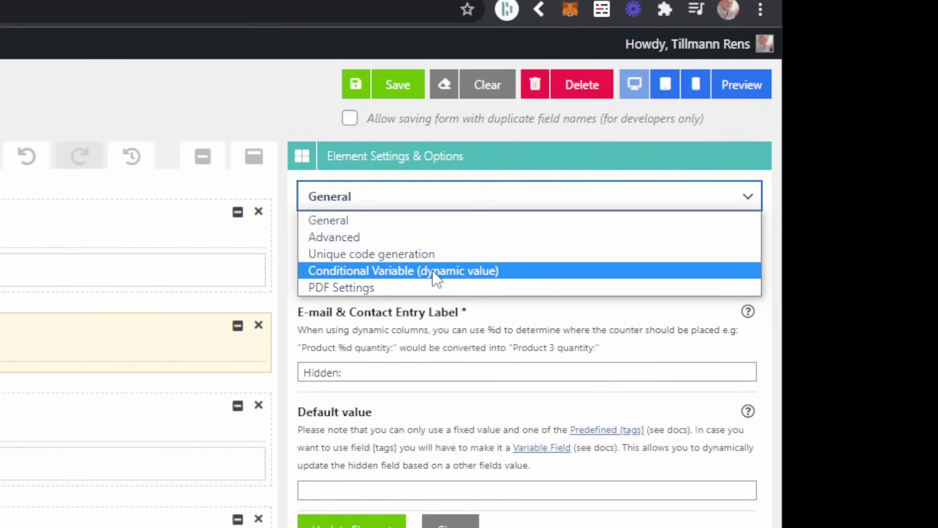
{"action": "left_click", "coordinate": [436, 275]}
{"action": "left_click", "coordinate": [435, 274]}
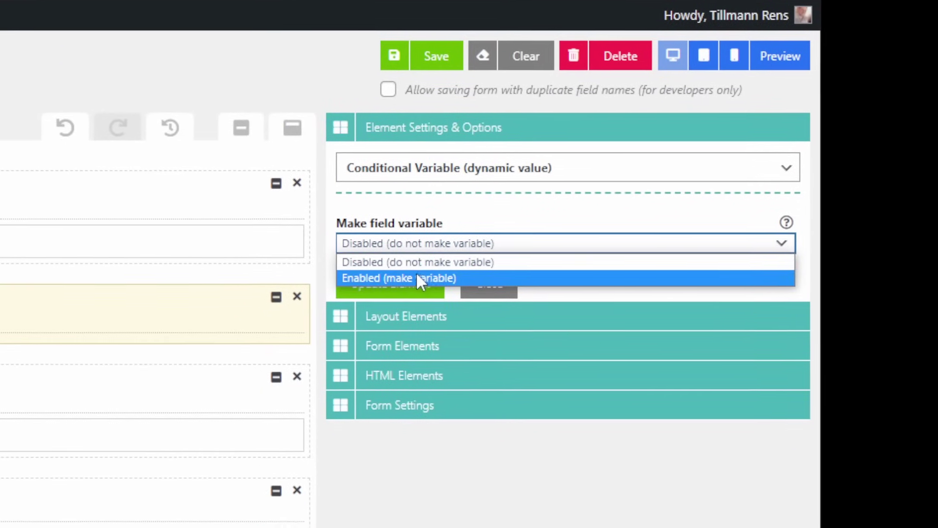
{"action": "left_click", "coordinate": [381, 306]}
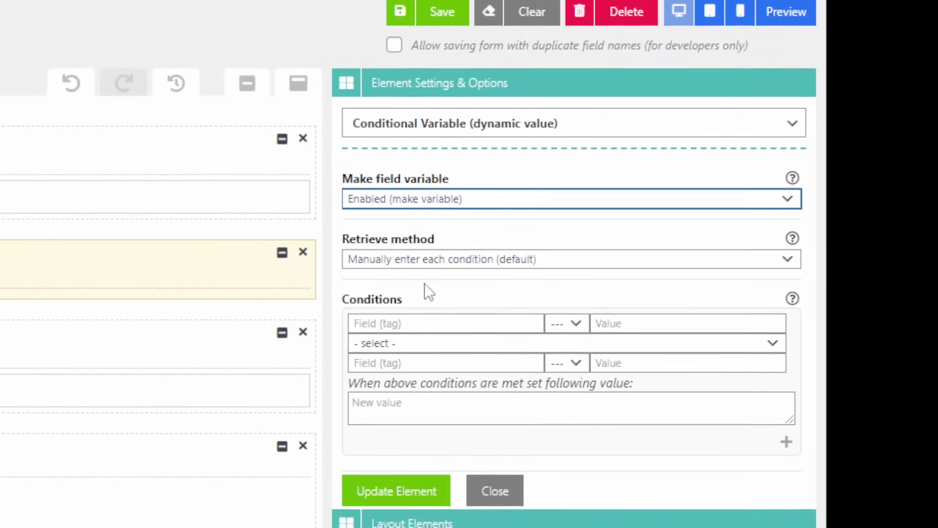
Set the first condition's comparison operator to == Equal.
{"action": "left_click", "coordinate": [424, 275]}
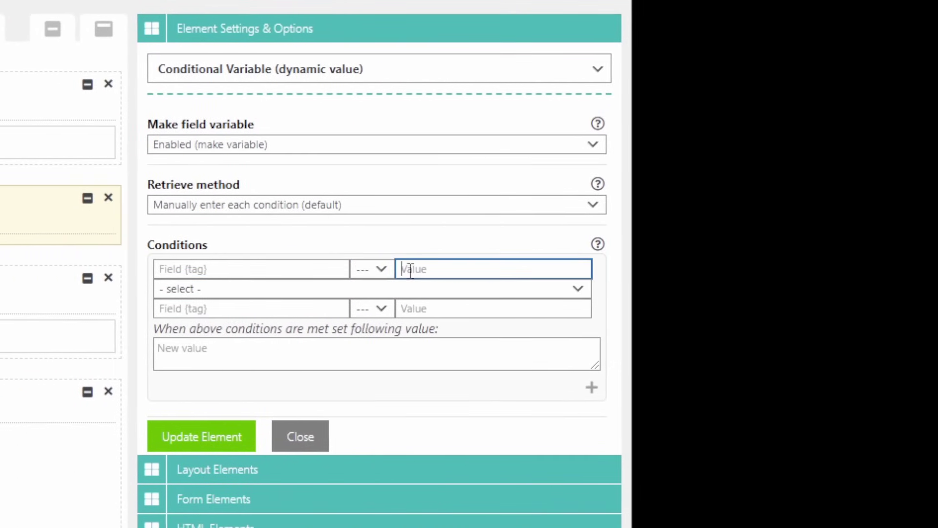
{"action": "left_click", "coordinate": [467, 269]}
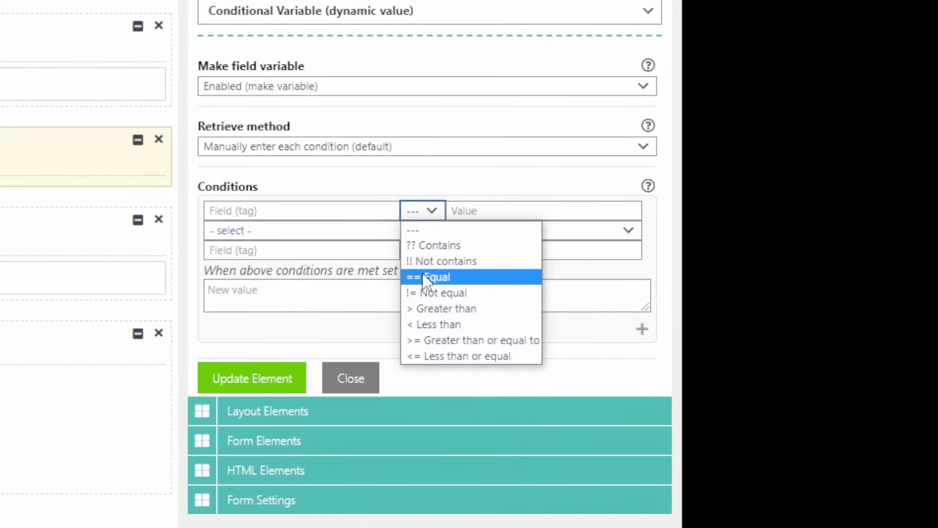
{"action": "left_click", "coordinate": [424, 277]}
{"action": "left_click", "coordinate": [342, 214]}
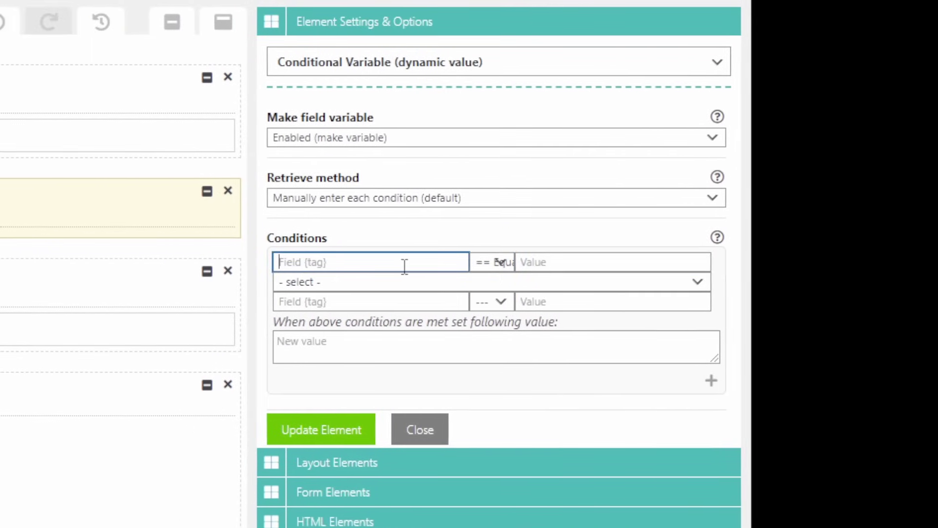
{"action": "left_click", "coordinate": [572, 262]}
{"action": "left_click", "coordinate": [418, 281]}
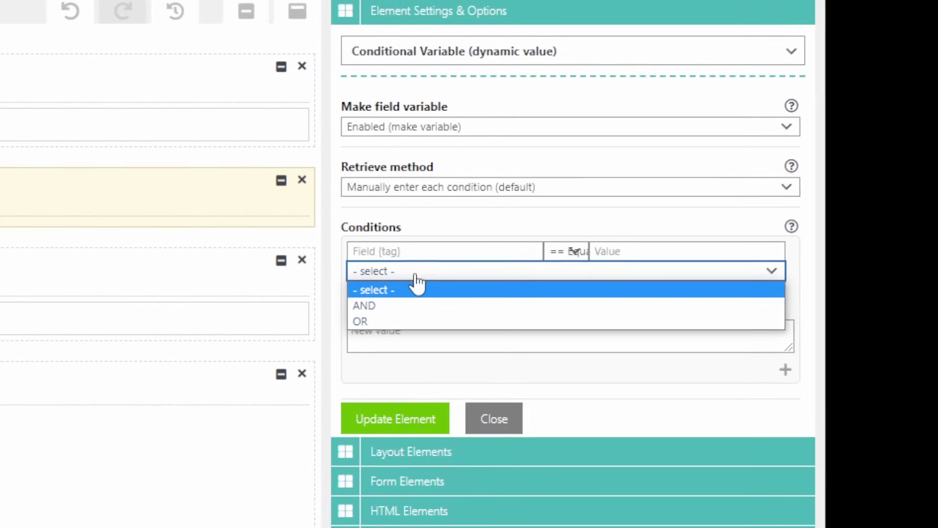
{"action": "left_click", "coordinate": [419, 289]}
Enter {email} as the condition's new value and update the element.
{"action": "left_click", "coordinate": [429, 328]}
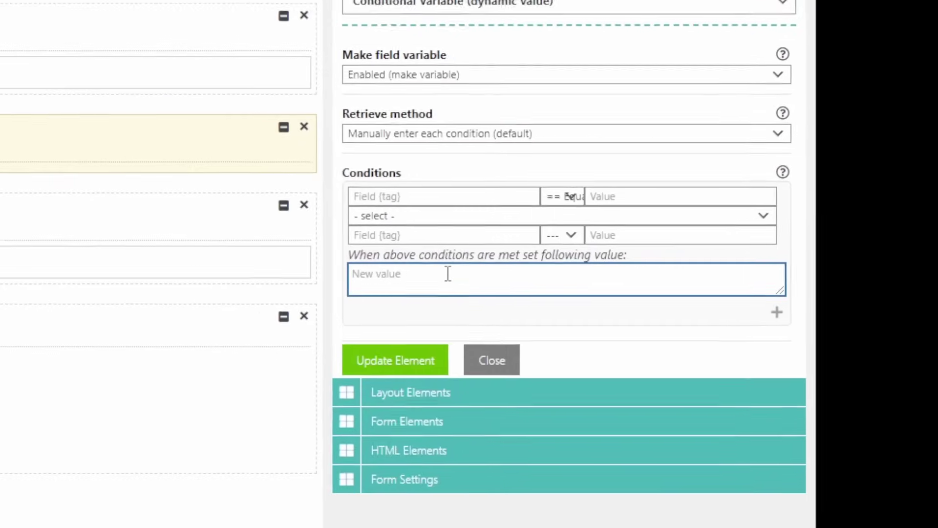
{"action": "type", "text": "{email}"}
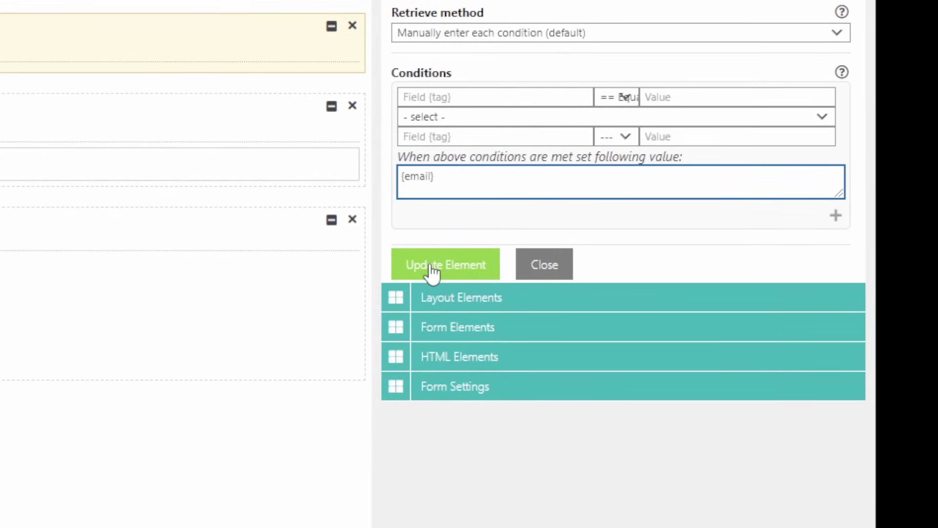
{"action": "left_click", "coordinate": [431, 266]}
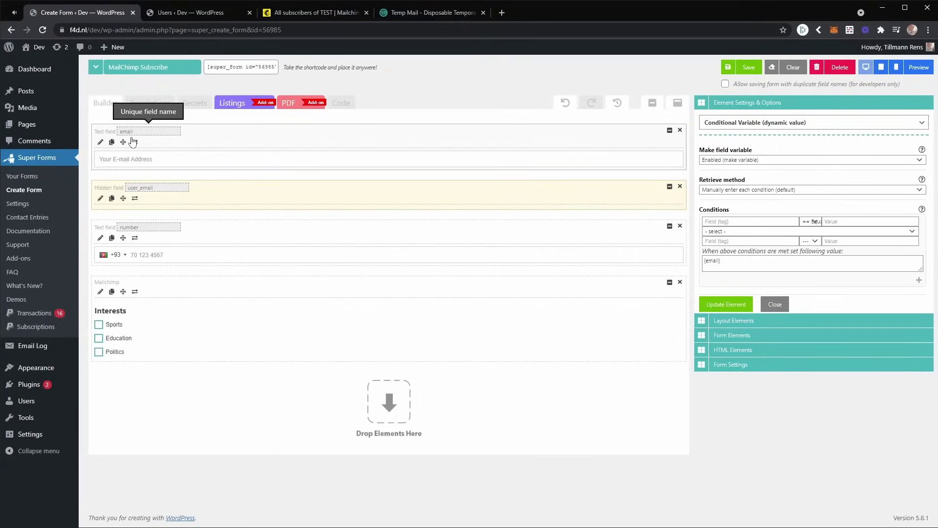
{"action": "left_click", "coordinate": [121, 159]}
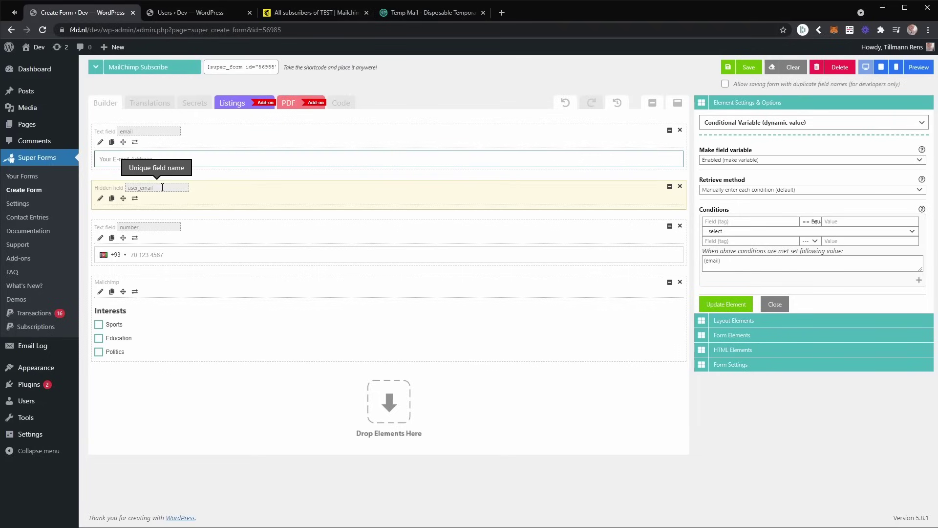
Add an HTML element at the end of the form.
{"action": "left_click", "coordinate": [756, 352]}
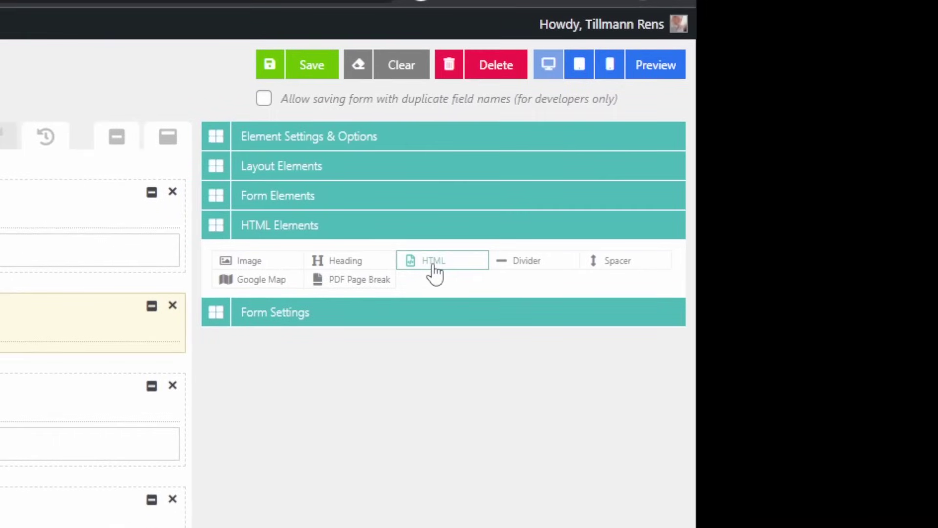
{"action": "left_click_drag", "start_coordinate": [807, 166], "coordinate": [664, 239]}
{"action": "left_click_drag", "start_coordinate": [325, 332], "coordinate": [0, 527]}
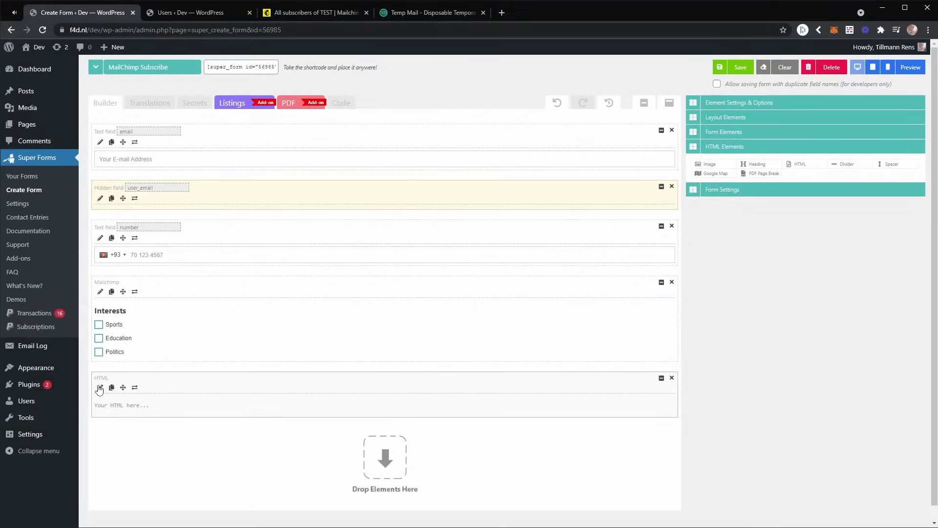
Replace the HTML content with 'email: {email}' and 'user_email: {user_email}' lines and update it.
{"action": "left_click", "coordinate": [99, 388]}
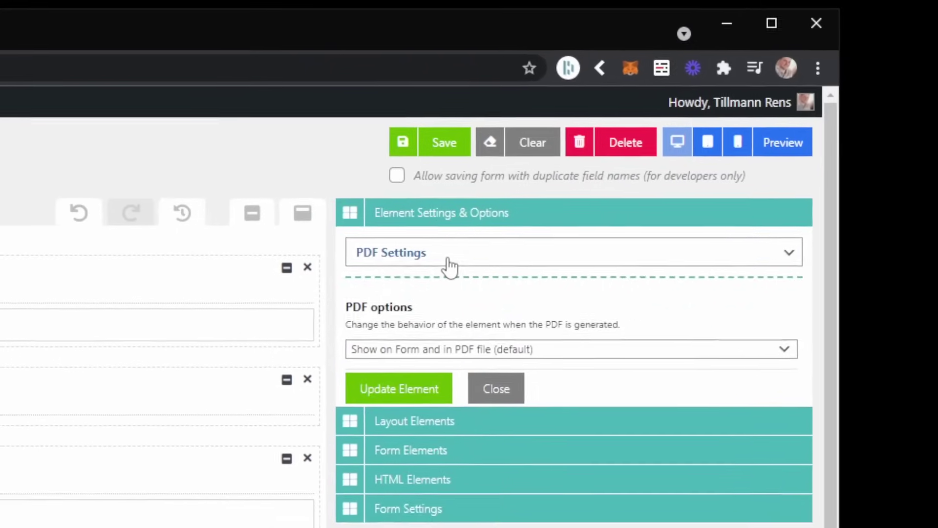
{"action": "left_click", "coordinate": [743, 128]}
{"action": "left_click", "coordinate": [737, 134]}
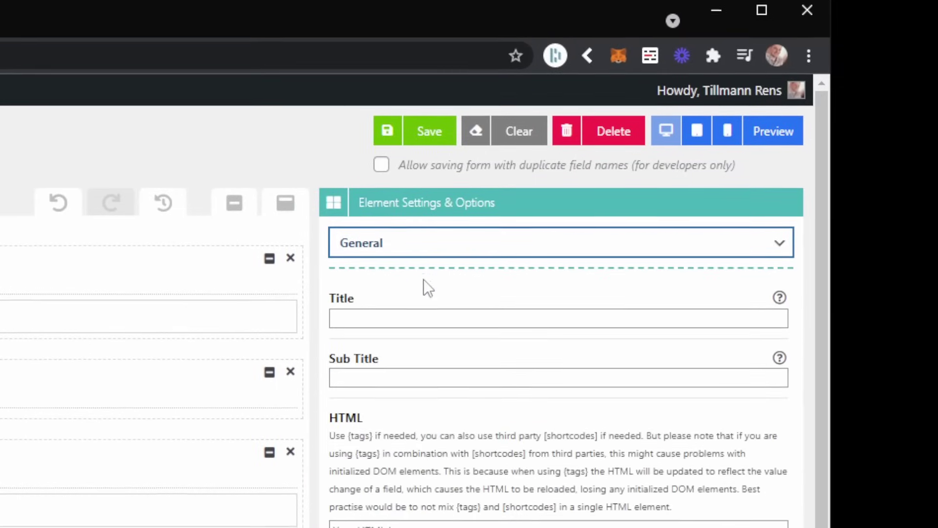
{"action": "left_click", "coordinate": [431, 272]}
{"action": "key", "text": "ctrl+a"}
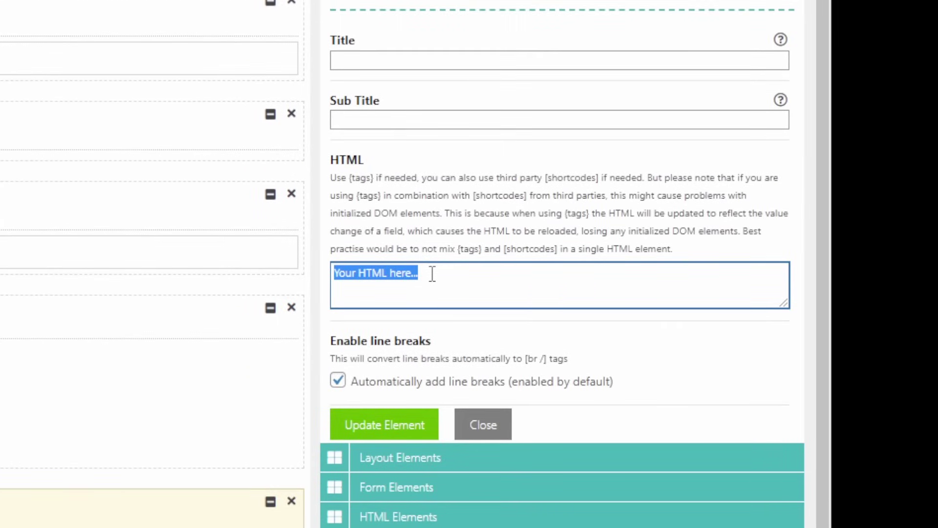
{"action": "type", "text": "em"}
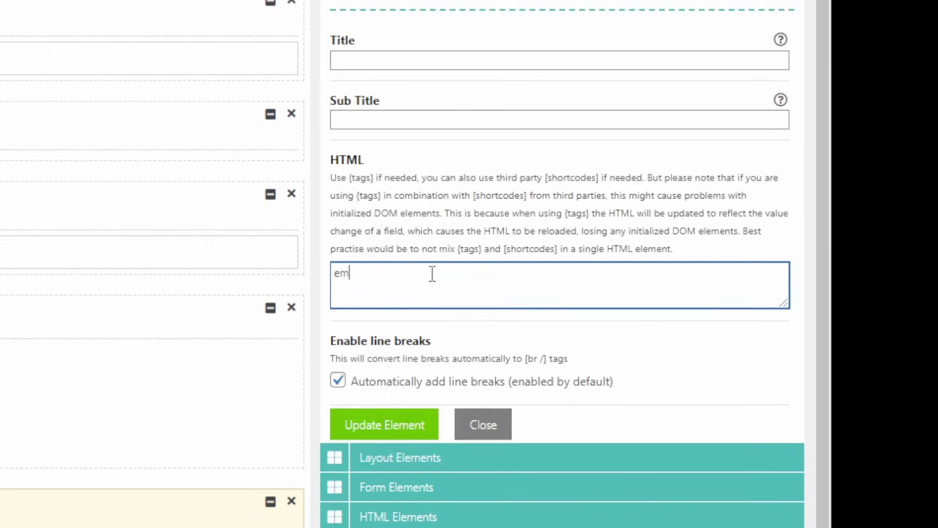
{"action": "type", "text": "ail: {email}"}
{"action": "key", "text": "Return"}
{"action": "type", "text": "user"}
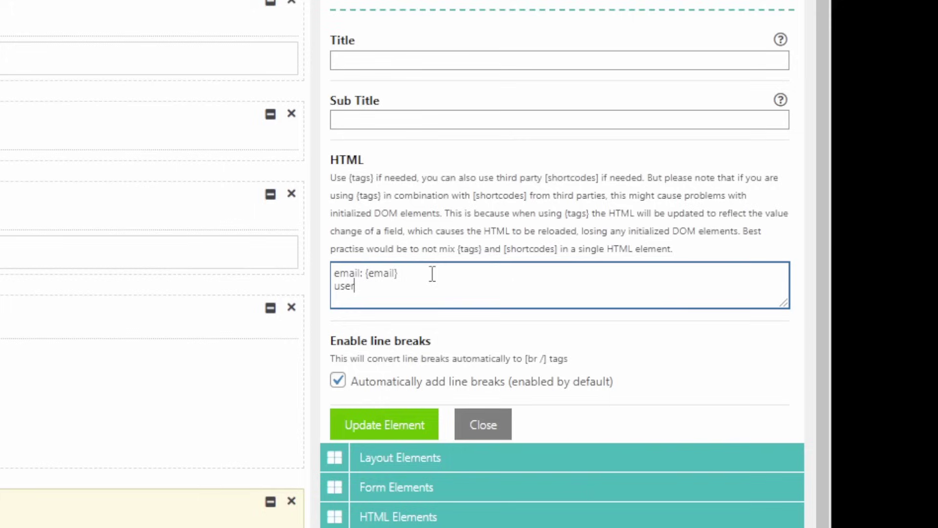
{"action": "type", "text": "_email: {user_email"}
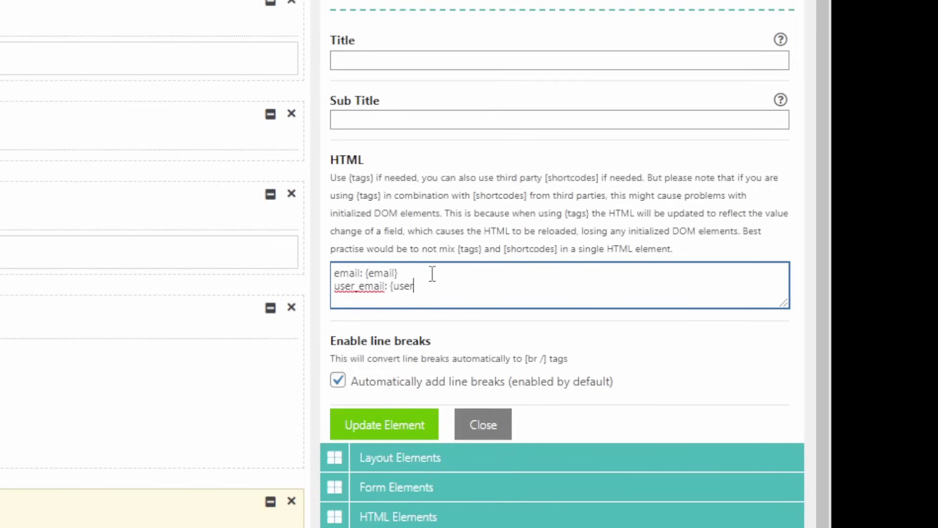
{"action": "type", "text": "}"}
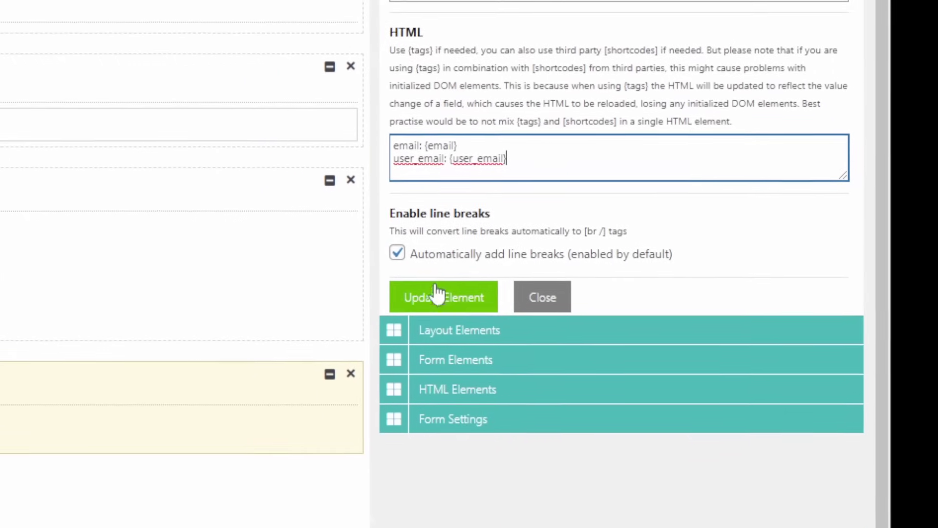
{"action": "left_click", "coordinate": [378, 430]}
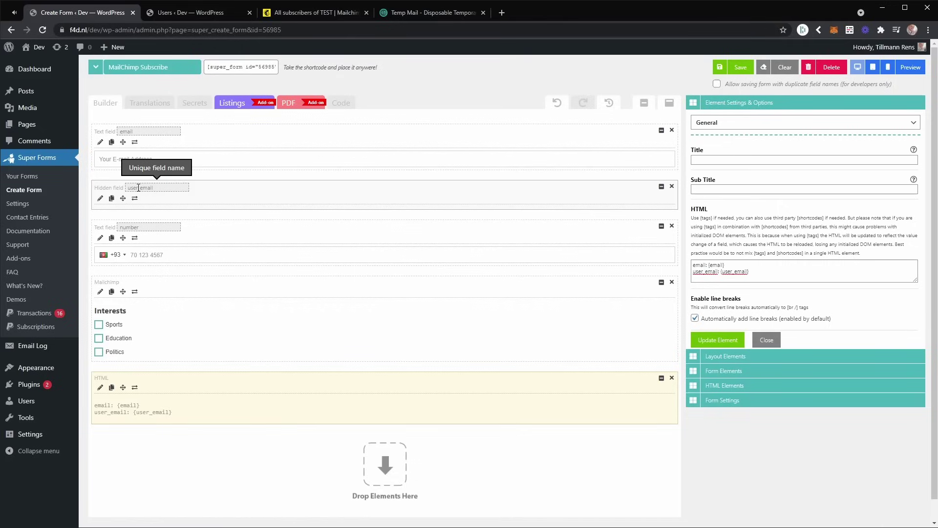
Place a Password field below the hidden user_email field and name it user_pass.
{"action": "left_click", "coordinate": [755, 373]}
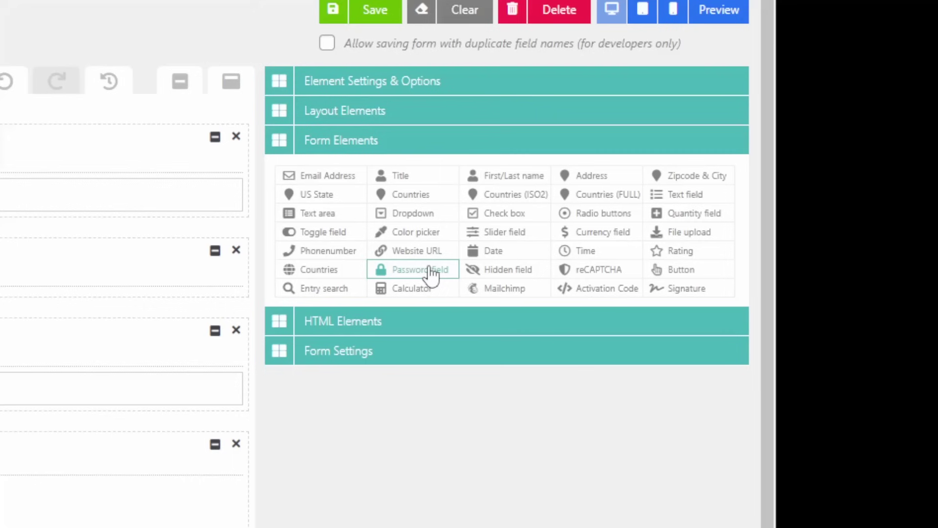
{"action": "left_click_drag", "start_coordinate": [771, 197], "coordinate": [552, 224]}
{"action": "left_click_drag", "start_coordinate": [218, 302], "coordinate": [0, 527]}
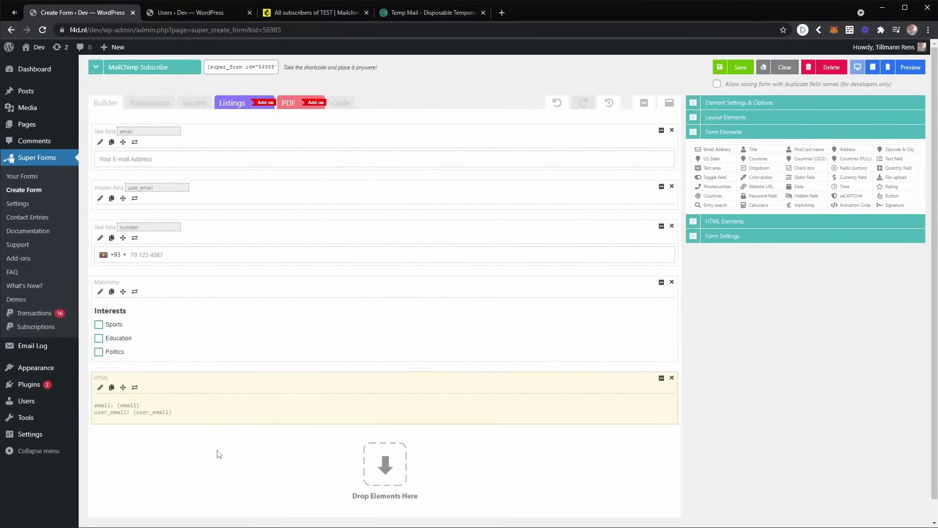
{"action": "left_click_drag", "start_coordinate": [219, 454], "coordinate": [199, 223]}
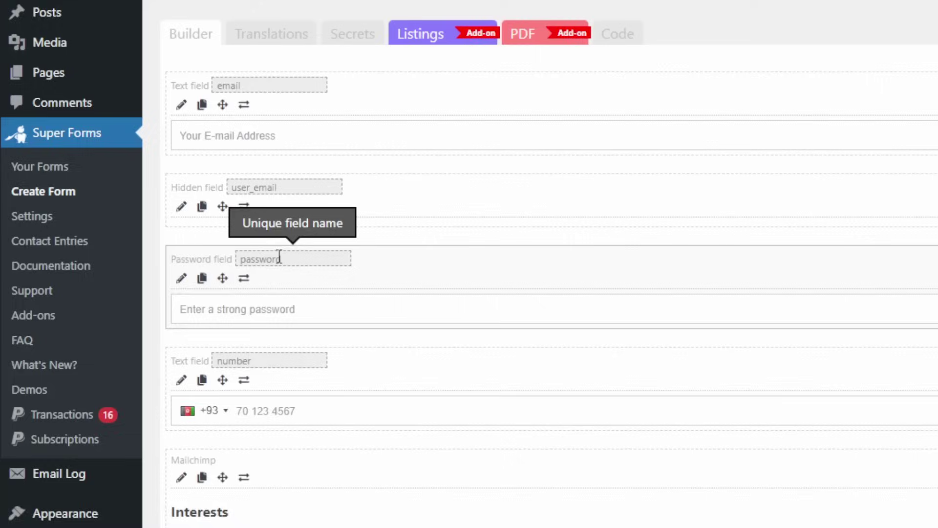
{"action": "double_click", "coordinate": [153, 228]}
{"action": "type", "text": "user_pas"}
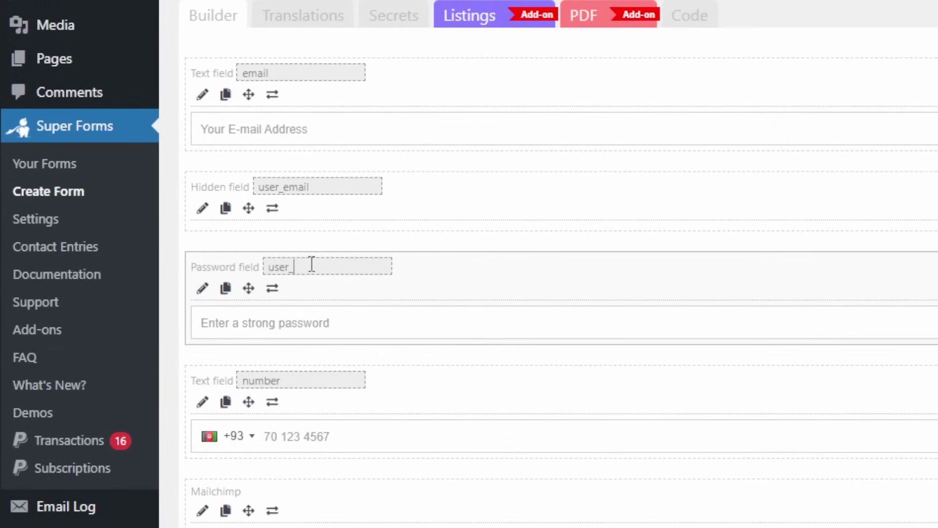
{"action": "type", "text": "s"}
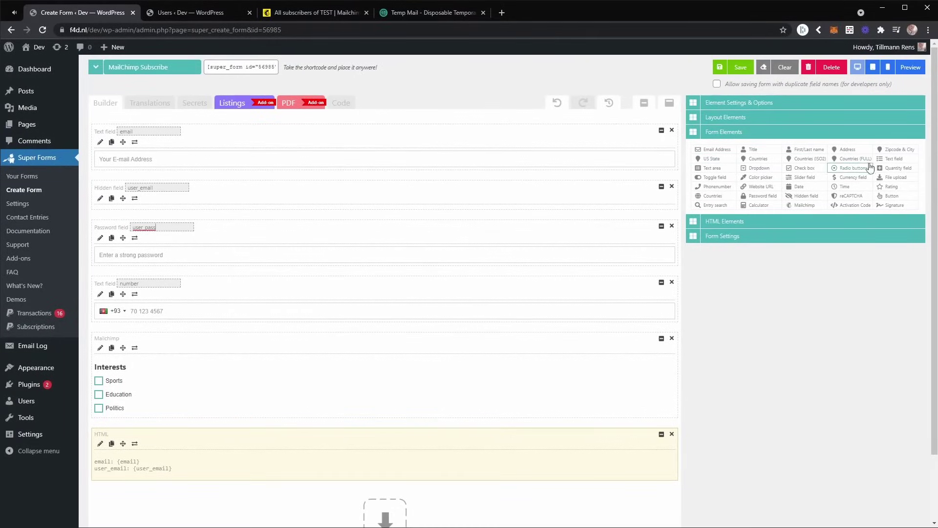
Insert a Text field between user_email and user_pass and name it user_login.
{"action": "left_click_drag", "start_coordinate": [890, 163], "coordinate": [222, 308]}
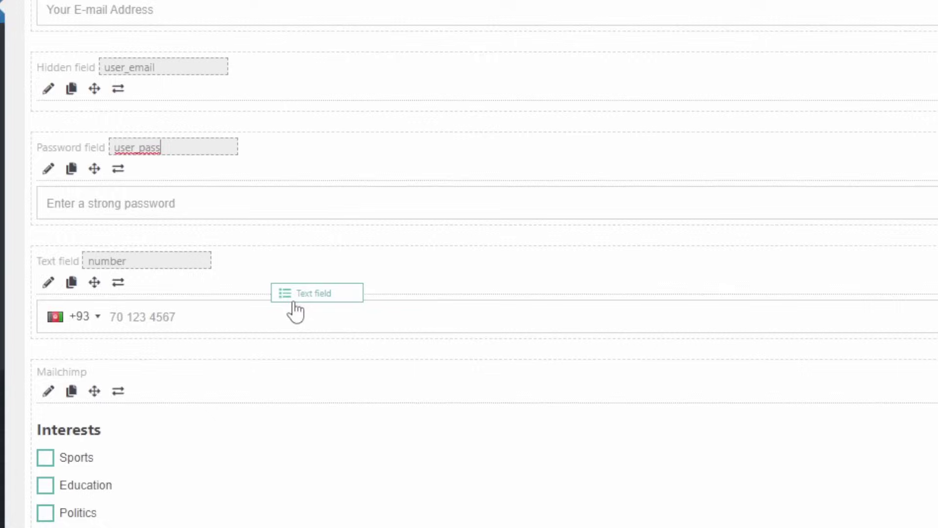
{"action": "left_click_drag", "start_coordinate": [295, 312], "coordinate": [235, 330]}
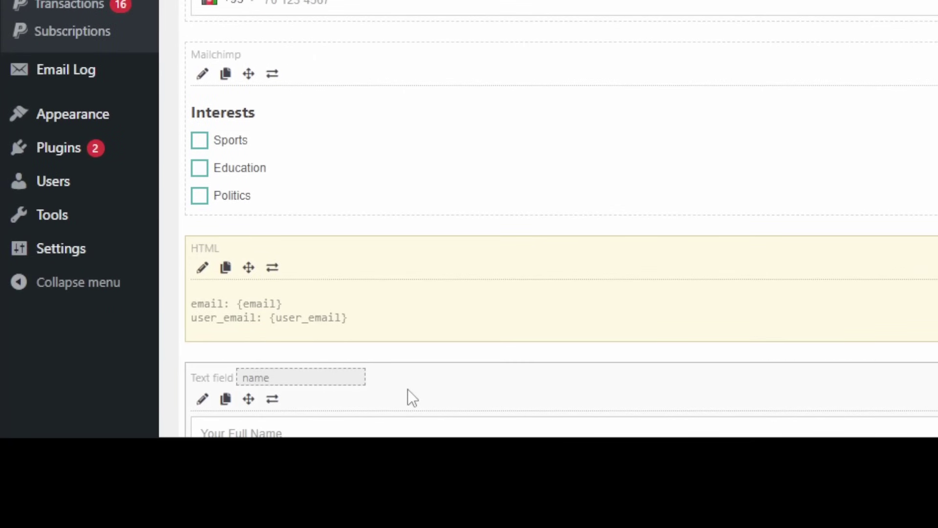
{"action": "left_click_drag", "start_coordinate": [408, 389], "coordinate": [291, 266]}
{"action": "double_click", "coordinate": [255, 264]}
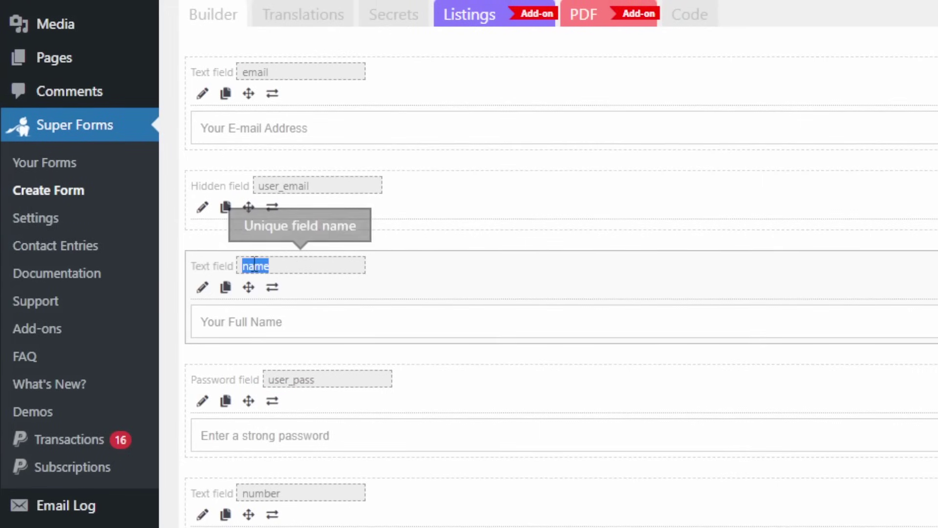
{"action": "type", "text": "user_"}
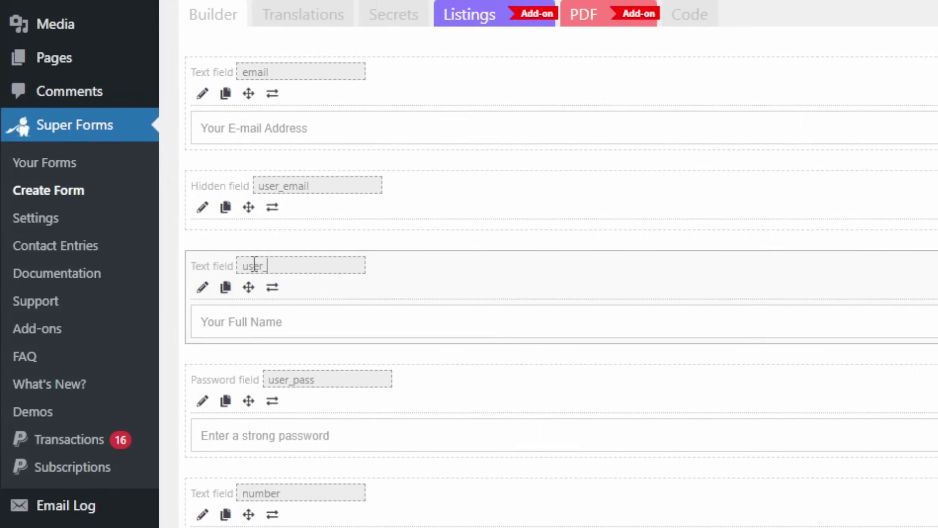
{"action": "type", "text": "login"}
{"action": "double_click", "coordinate": [292, 263]}
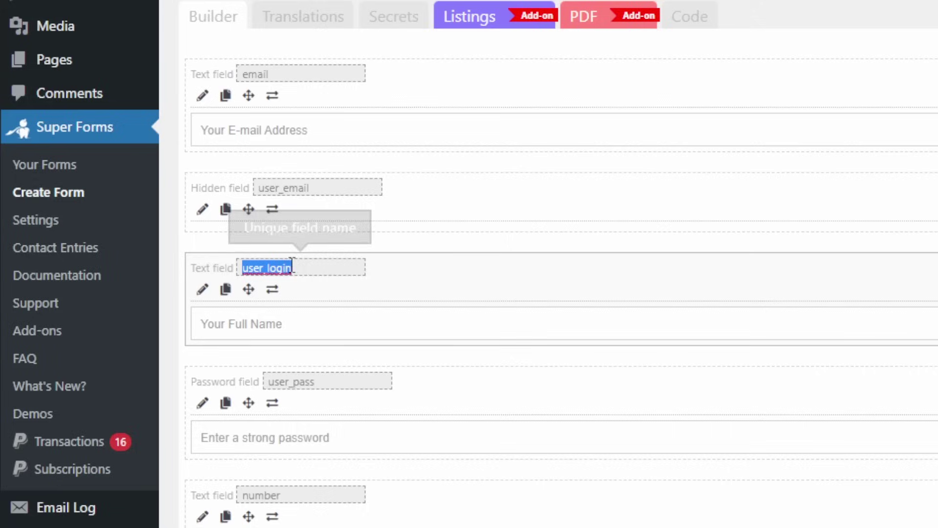
{"action": "left_click", "coordinate": [337, 268]}
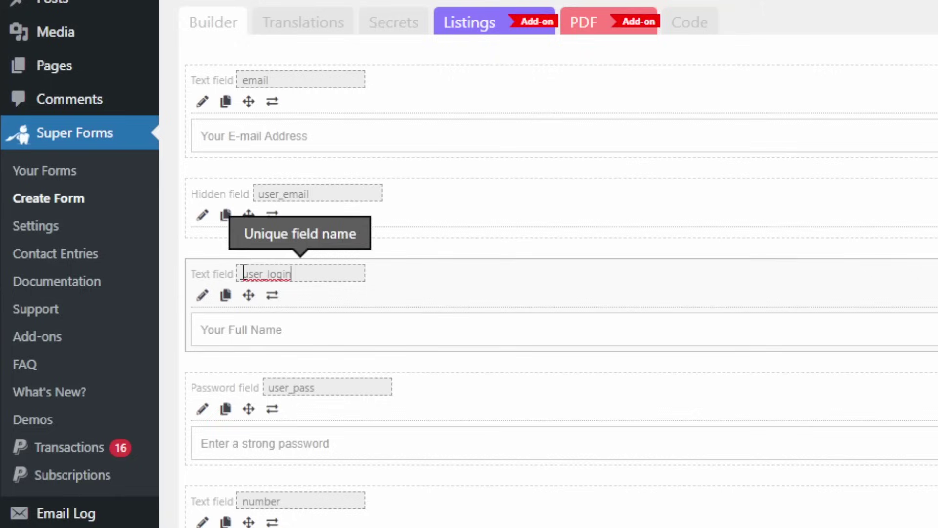
{"action": "left_click_drag", "start_coordinate": [242, 271], "coordinate": [308, 274]}
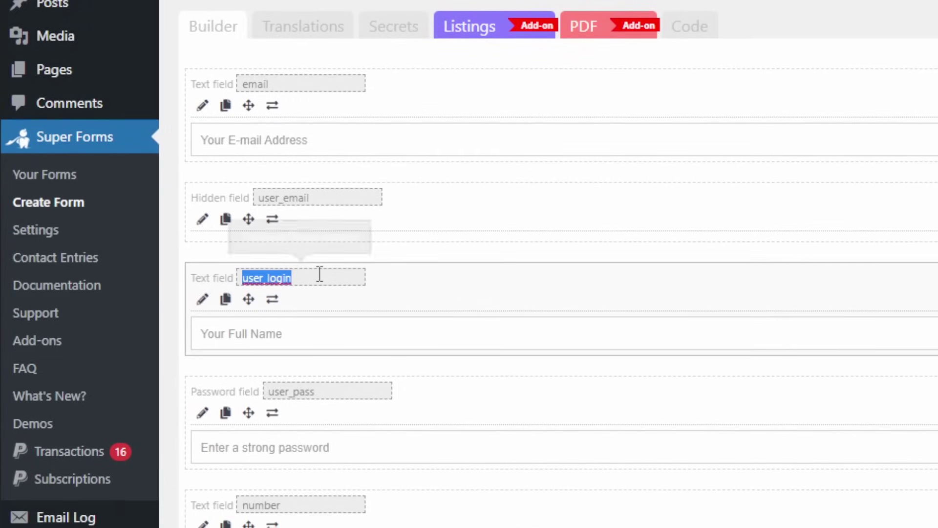
{"action": "left_click", "coordinate": [319, 273]}
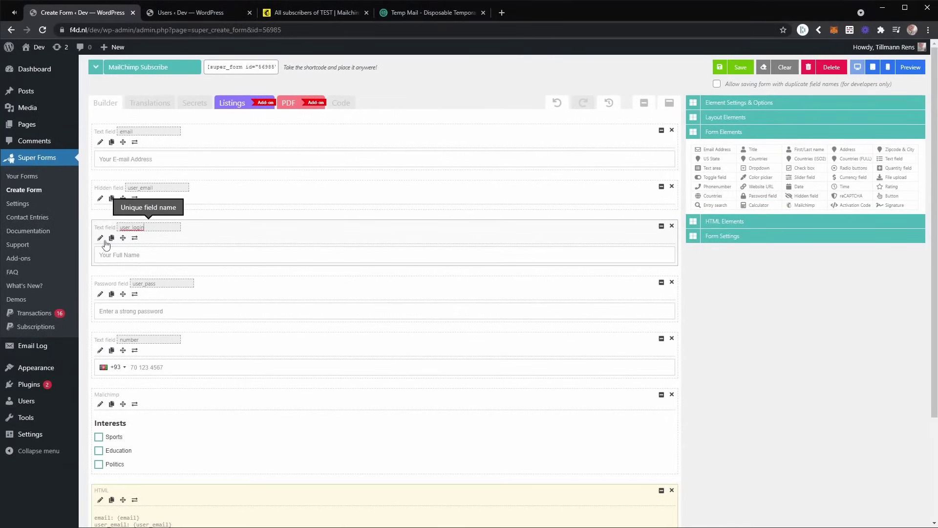
Give user_login a Username placeholder and Required Field validation, then close its settings.
{"action": "left_click", "coordinate": [202, 288]}
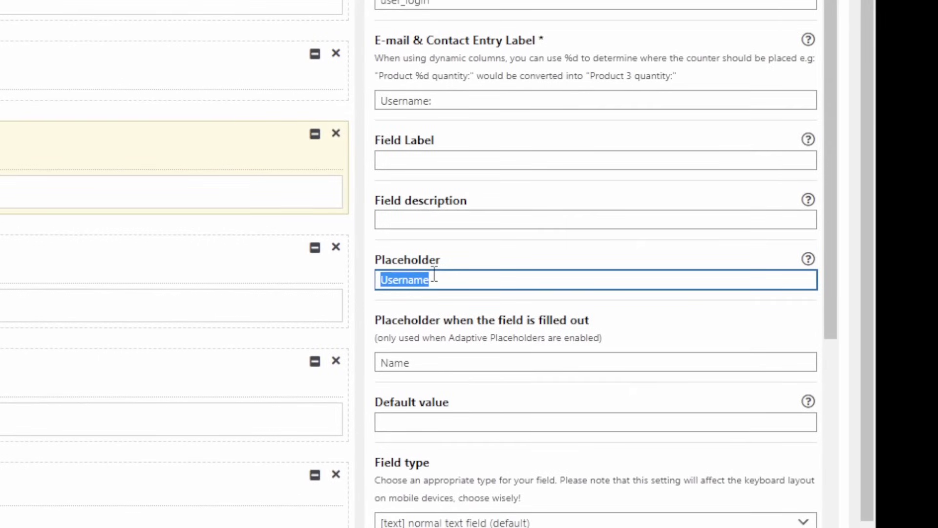
{"action": "key", "text": "Tab"}
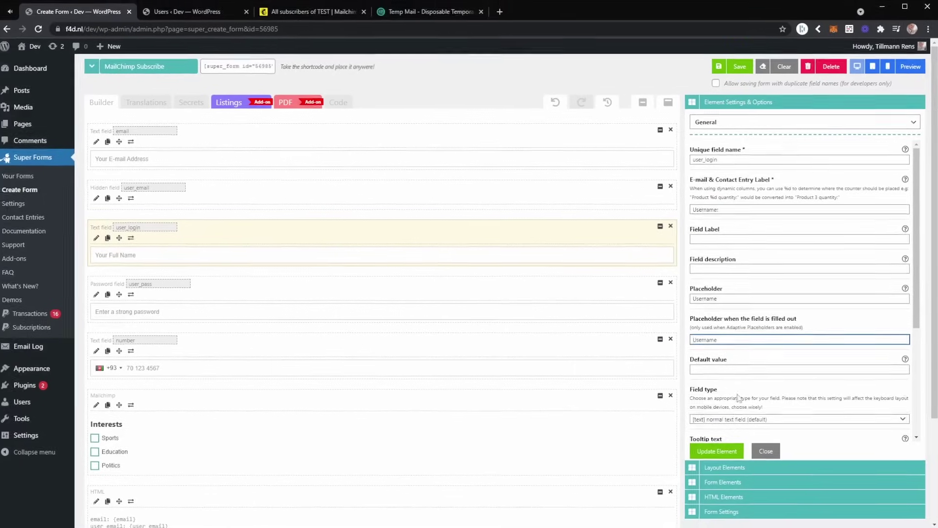
{"action": "scroll", "coordinate": [733, 386], "scroll_direction": "down", "scroll_amount": 5}
{"action": "left_click", "coordinate": [727, 303]}
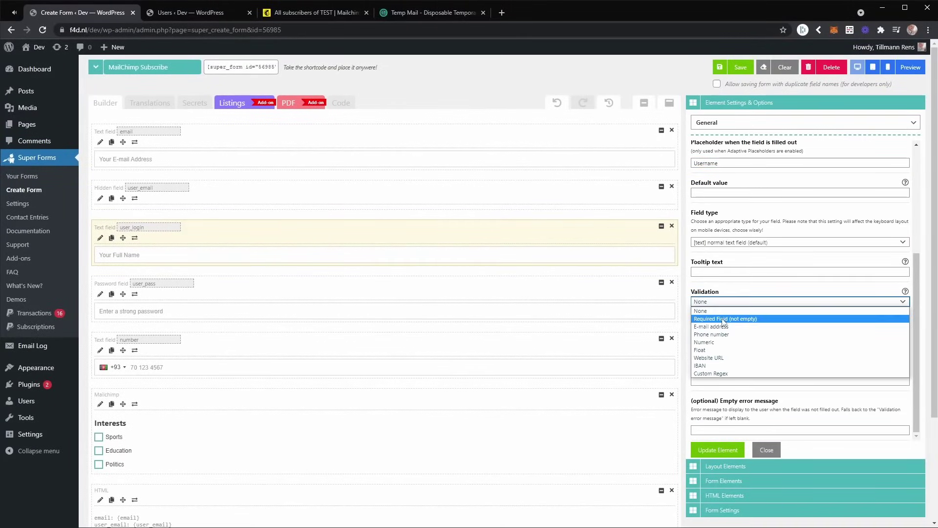
{"action": "left_click", "coordinate": [723, 318]}
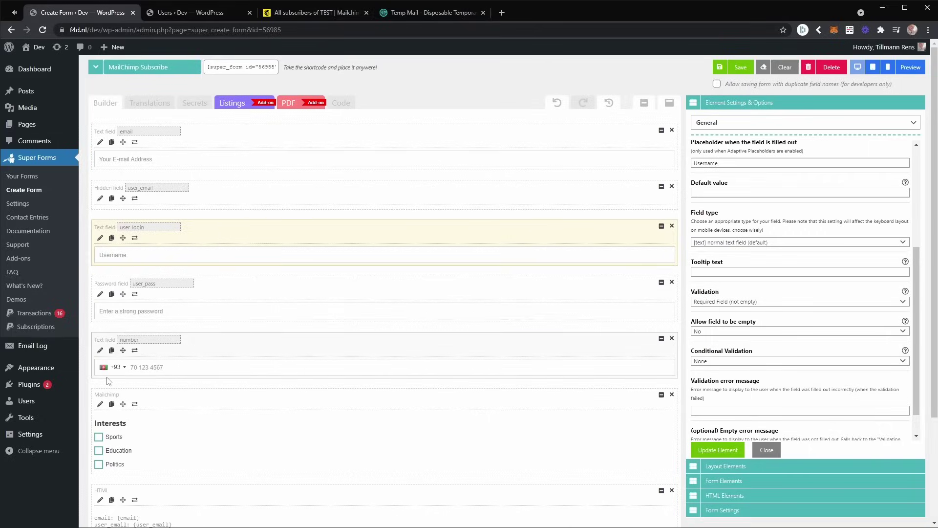
{"action": "scroll", "coordinate": [331, 362], "scroll_direction": "down", "scroll_amount": 1}
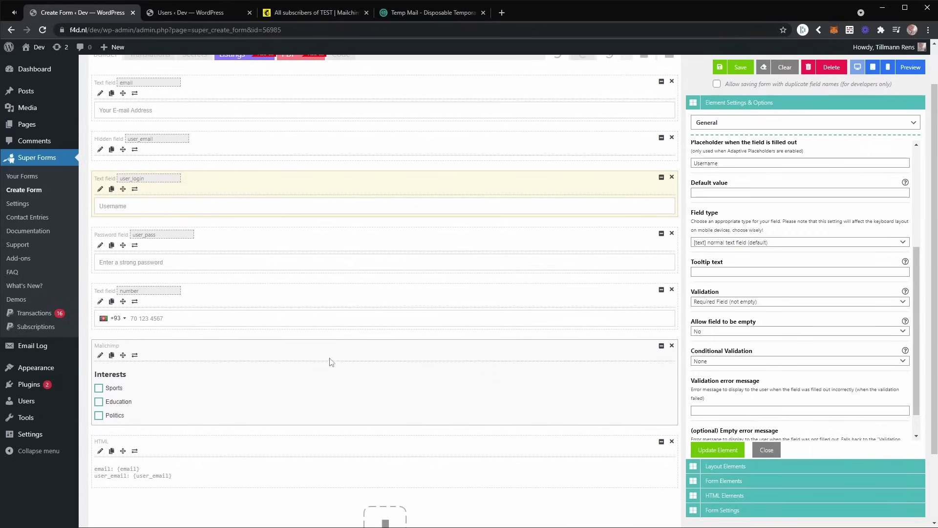
{"action": "left_click", "coordinate": [765, 451]}
In the Form settings section, set Save data to 'Do not save data'.
{"action": "scroll", "coordinate": [304, 301], "scroll_direction": "up", "scroll_amount": 1}
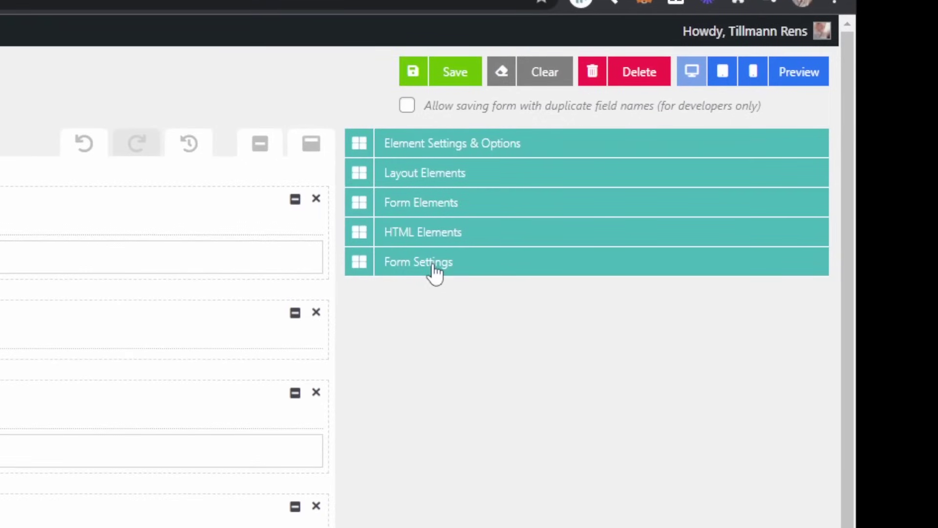
{"action": "left_click", "coordinate": [731, 165]}
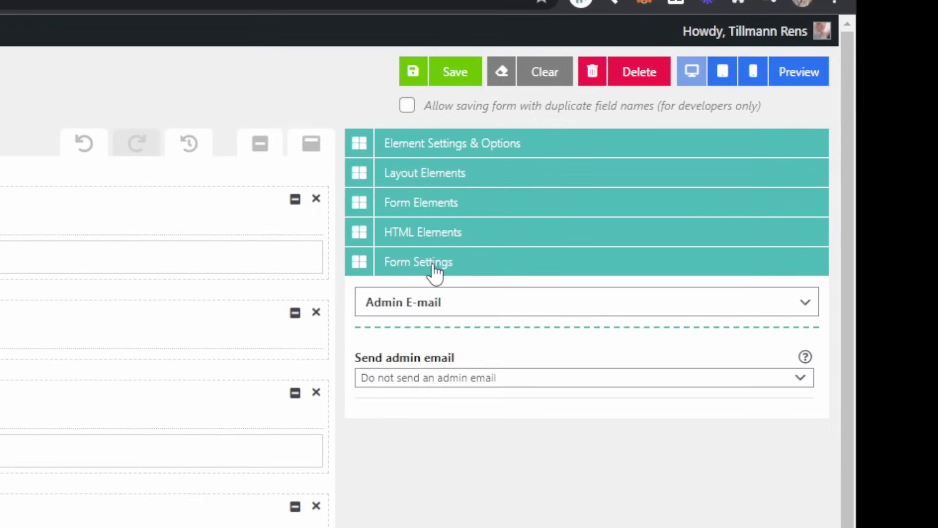
{"action": "left_click", "coordinate": [437, 279]}
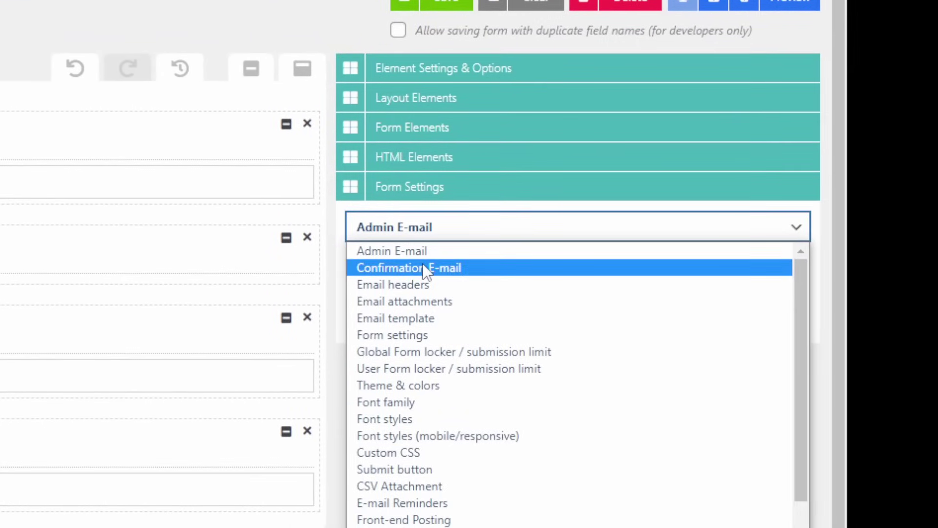
{"action": "left_click", "coordinate": [423, 258]}
{"action": "left_click", "coordinate": [425, 238]}
{"action": "left_click", "coordinate": [423, 274]}
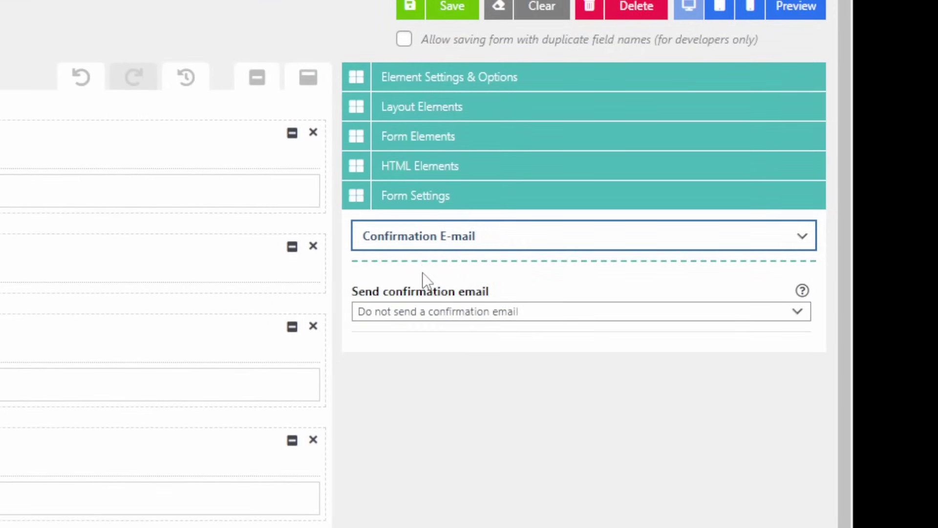
{"action": "left_click", "coordinate": [430, 241]}
{"action": "left_click", "coordinate": [408, 371]}
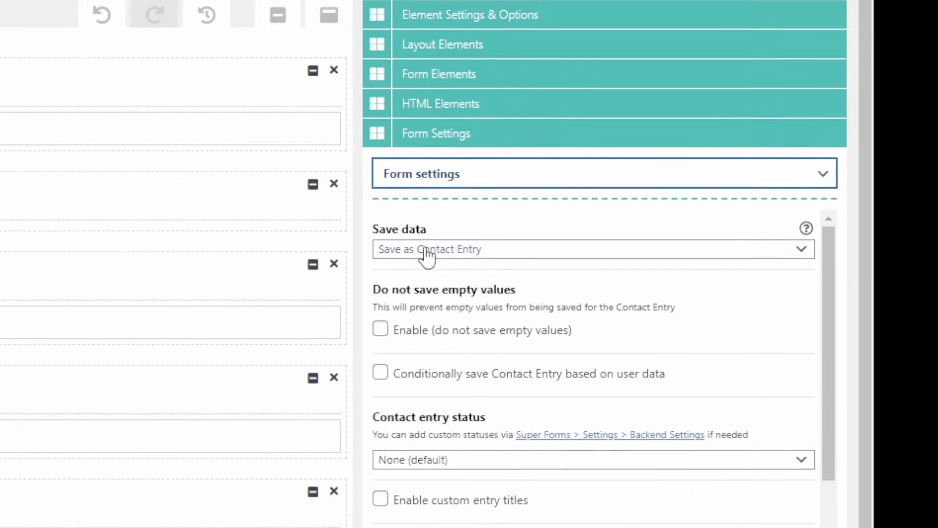
{"action": "left_click", "coordinate": [429, 277]}
{"action": "left_click", "coordinate": [425, 300]}
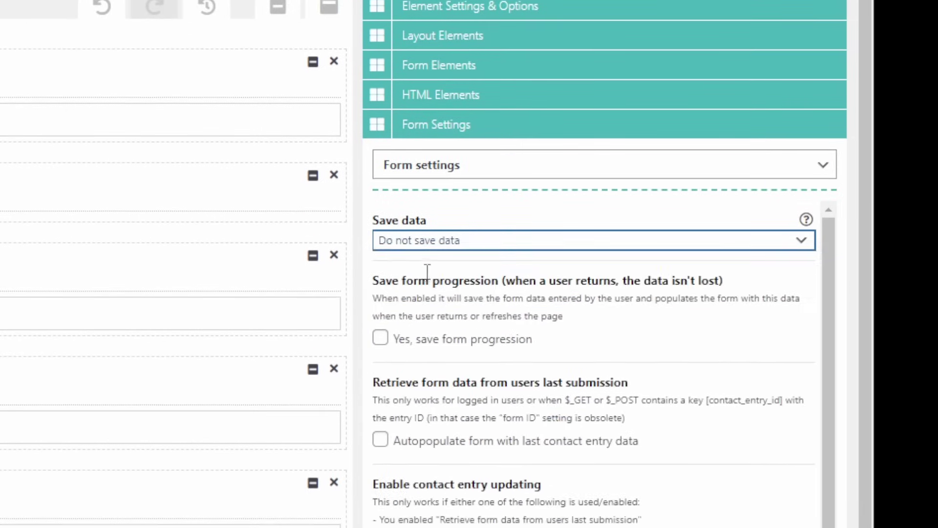
{"action": "left_click", "coordinate": [432, 233]}
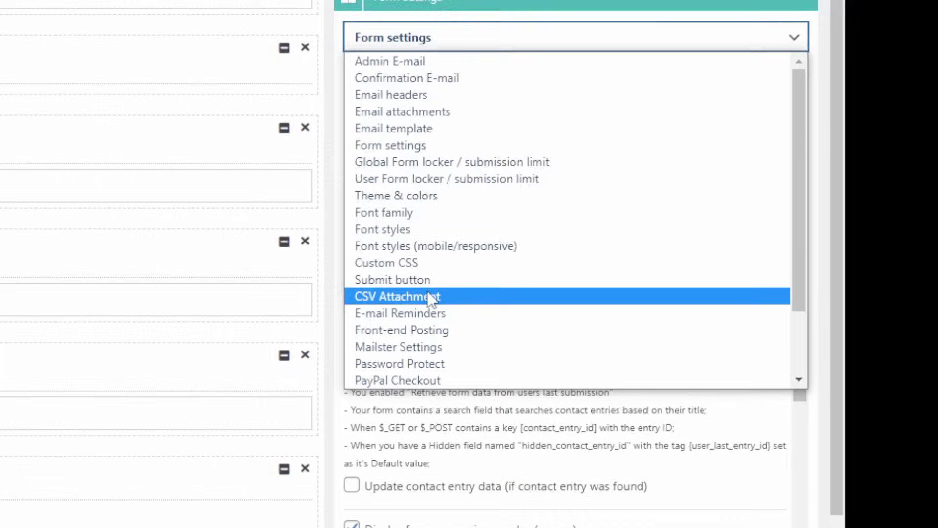
{"action": "scroll", "coordinate": [431, 291], "scroll_direction": "down", "scroll_amount": 2}
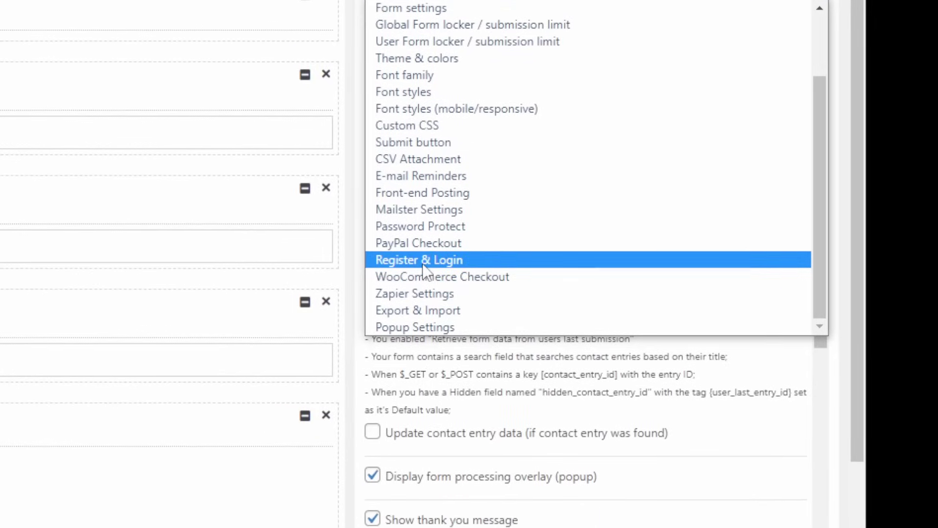
Under Register & Login, make the form register a new user with the Customer role.
{"action": "left_click", "coordinate": [422, 263]}
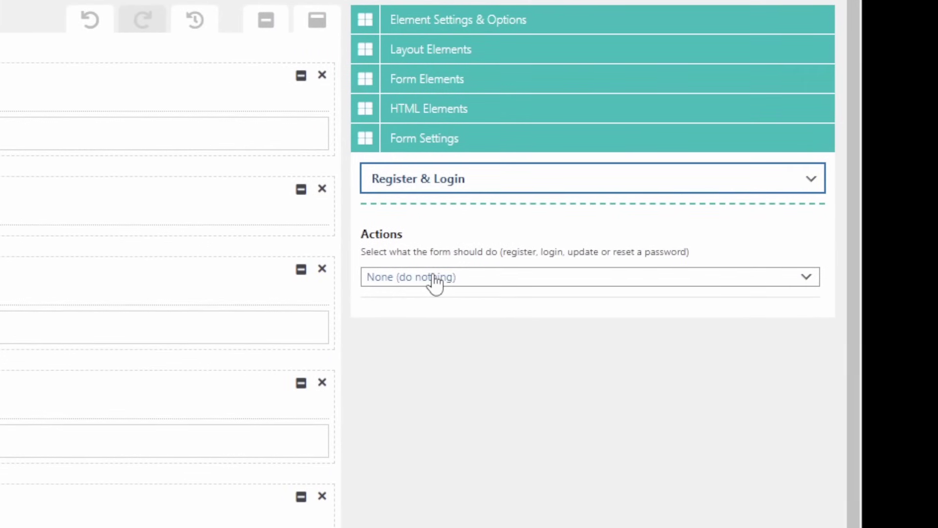
{"action": "left_click", "coordinate": [442, 283]}
{"action": "left_click", "coordinate": [403, 310]}
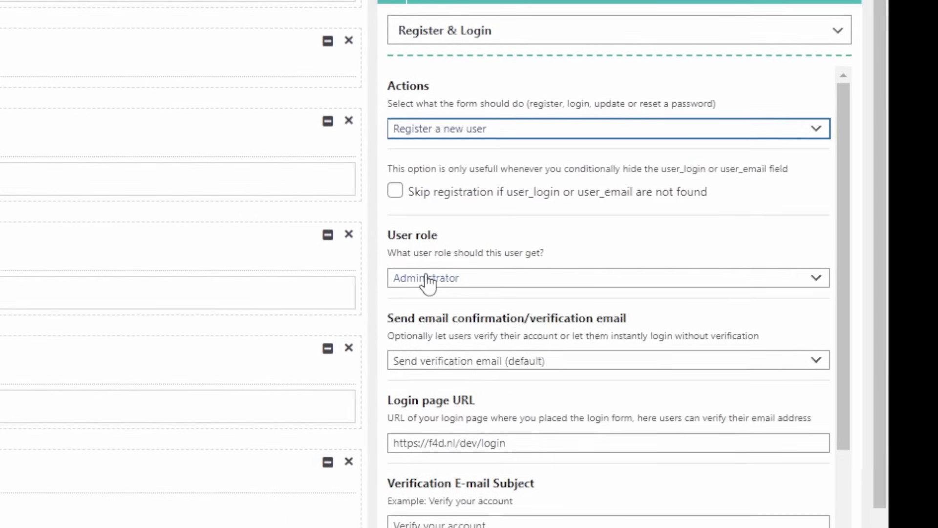
{"action": "left_click", "coordinate": [401, 384]}
{"action": "scroll", "coordinate": [446, 393], "scroll_direction": "down", "scroll_amount": 1}
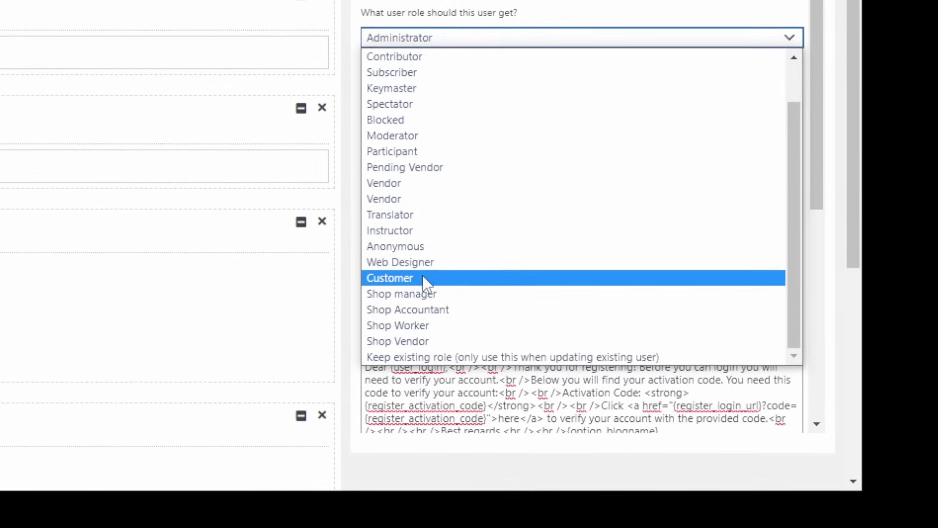
{"action": "left_click", "coordinate": [423, 276]}
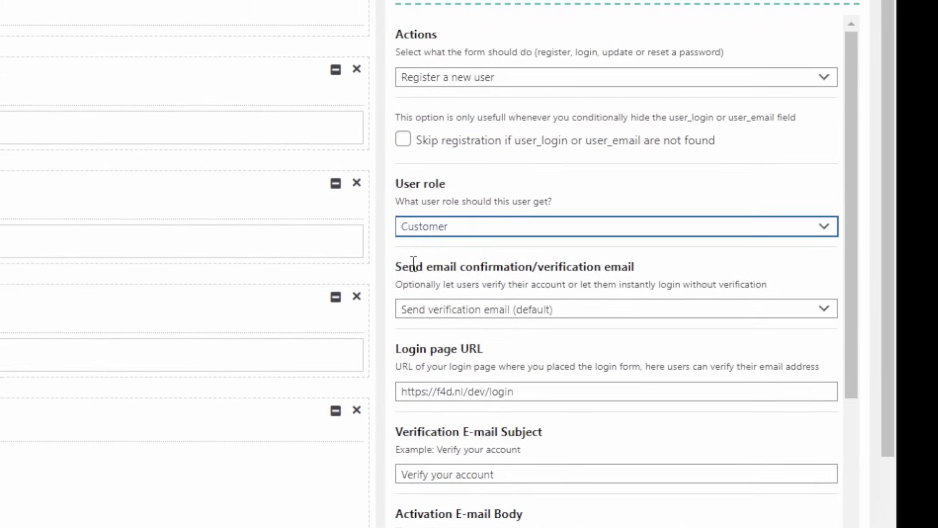
Set the verification email option to 'No verification required and do not automatically login either'.
{"action": "left_click_drag", "start_coordinate": [345, 267], "coordinate": [495, 272]}
{"action": "left_click", "coordinate": [512, 278]}
{"action": "left_click", "coordinate": [396, 309]}
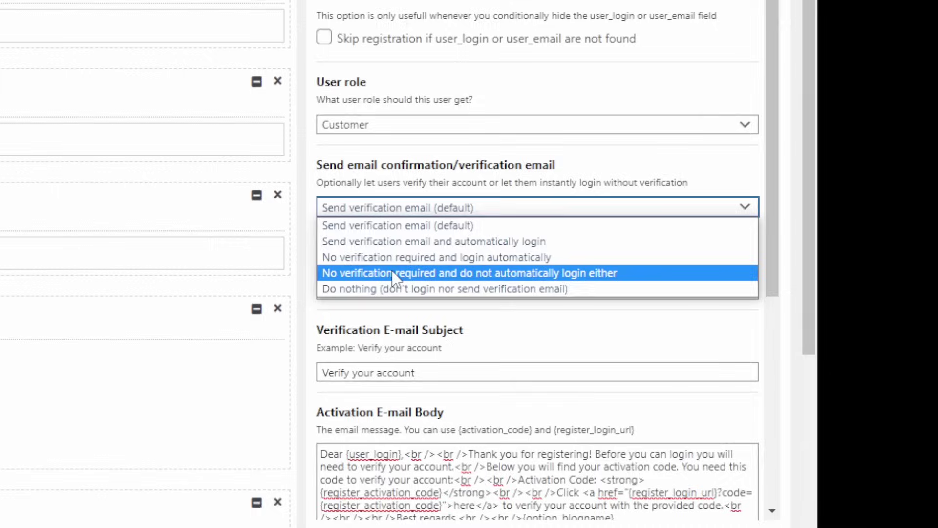
{"action": "left_click", "coordinate": [395, 274]}
{"action": "left_click", "coordinate": [425, 208]}
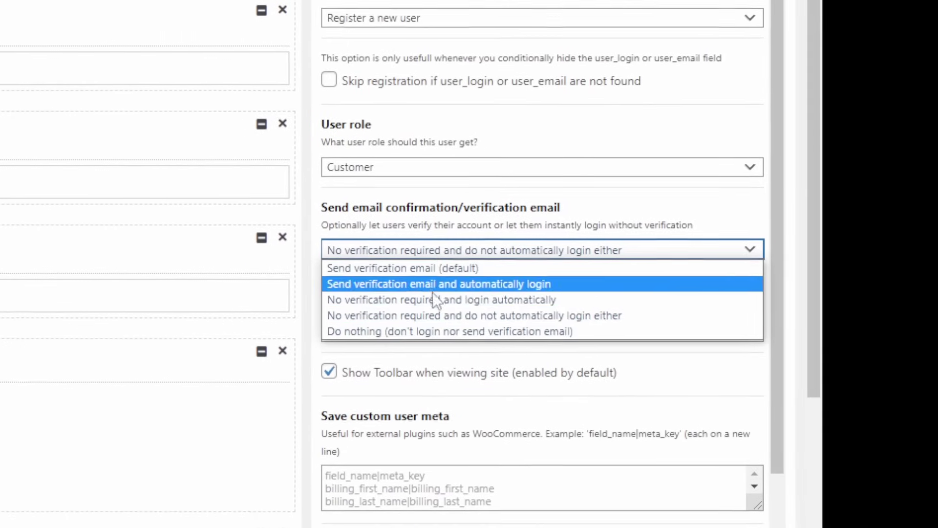
{"action": "left_click", "coordinate": [434, 315]}
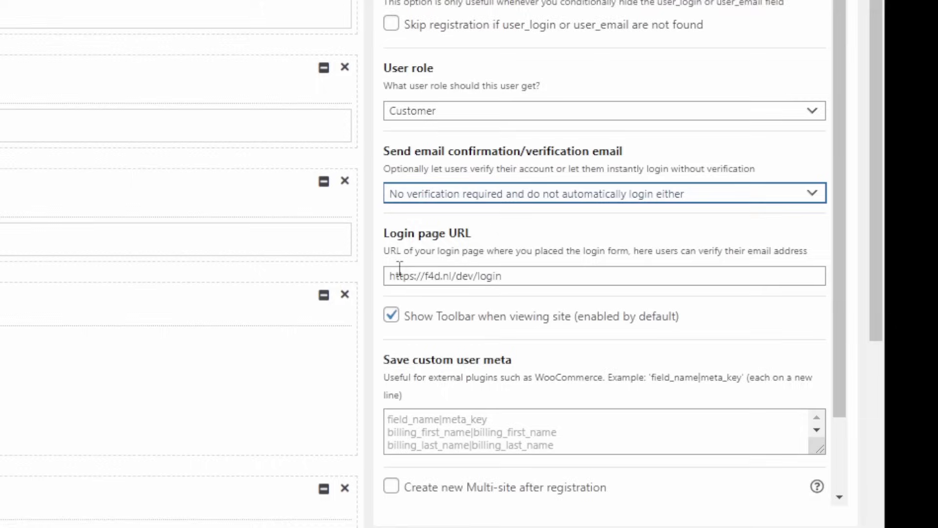
{"action": "left_click_drag", "start_coordinate": [383, 233], "coordinate": [470, 233]}
{"action": "left_click_drag", "start_coordinate": [384, 251], "coordinate": [720, 268]}
{"action": "left_click", "coordinate": [624, 246]}
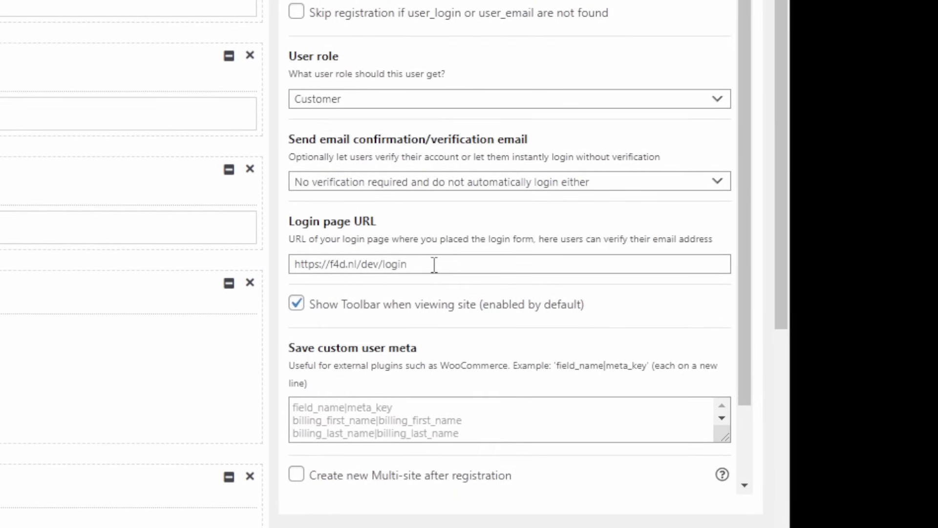
{"action": "left_click_drag", "start_coordinate": [434, 264], "coordinate": [296, 264]}
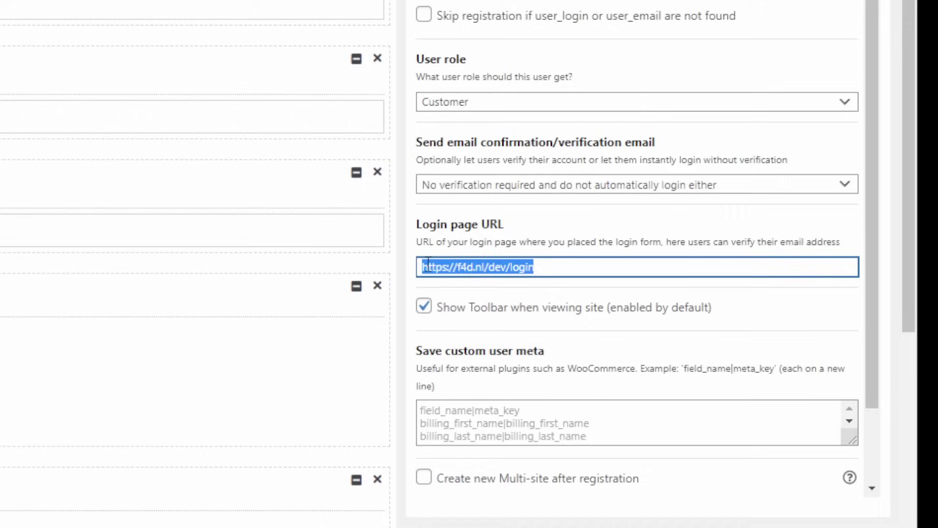
{"action": "left_click", "coordinate": [501, 267]}
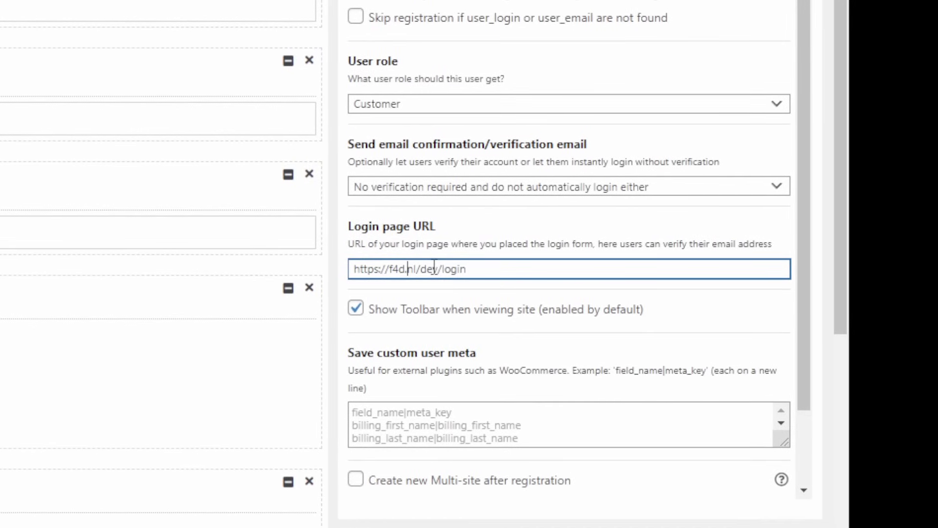
{"action": "left_click_drag", "start_coordinate": [473, 268], "coordinate": [346, 269]}
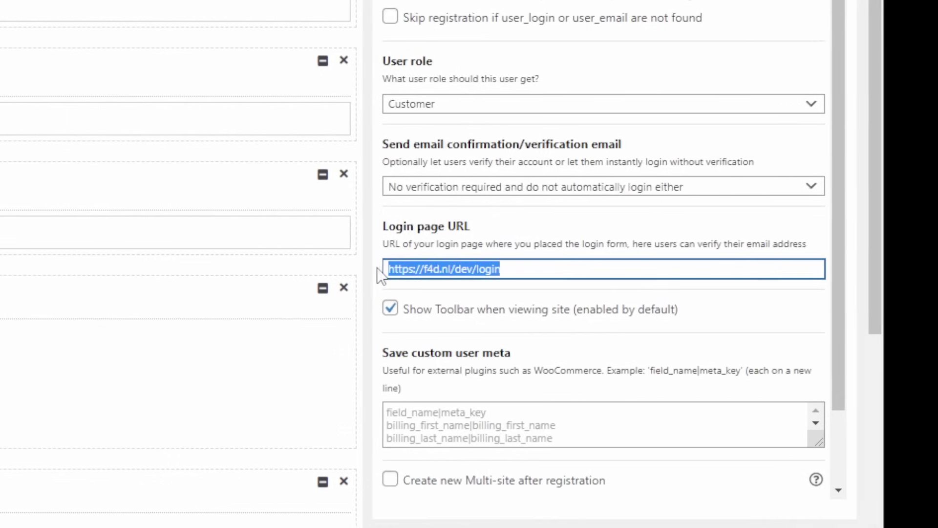
{"action": "scroll", "coordinate": [498, 310], "scroll_direction": "down", "scroll_amount": 2}
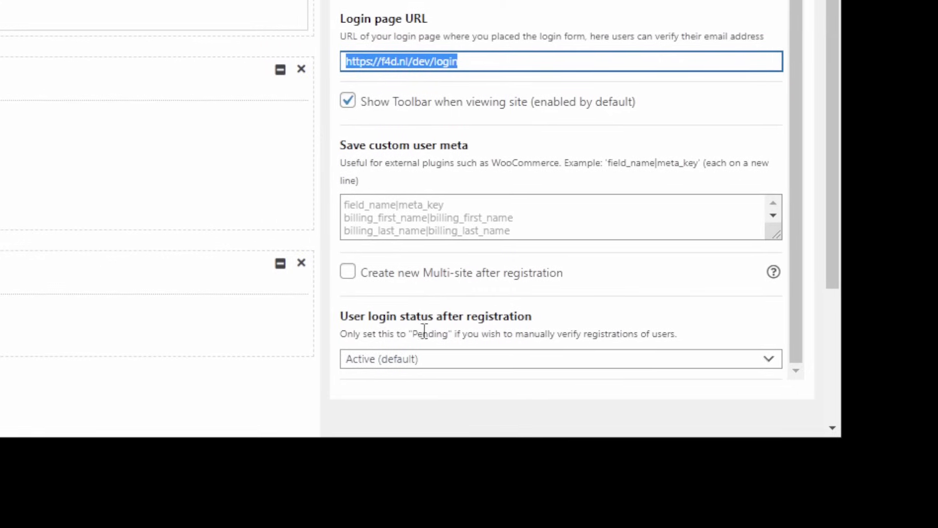
{"action": "left_click", "coordinate": [352, 316]}
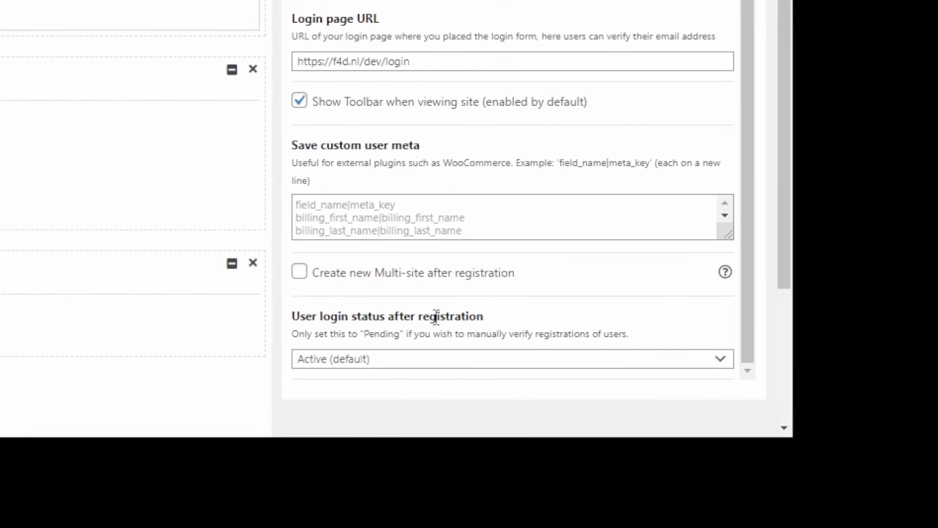
{"action": "left_click", "coordinate": [348, 361]}
{"action": "left_click", "coordinate": [344, 361]}
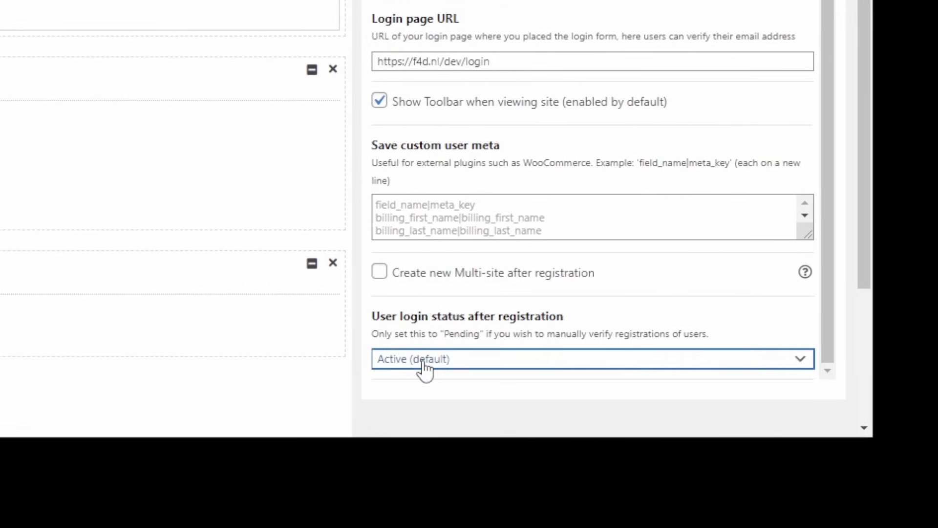
{"action": "left_click", "coordinate": [425, 370]}
{"action": "left_click", "coordinate": [458, 370]}
{"action": "left_click_drag", "start_coordinate": [432, 333], "coordinate": [497, 333]}
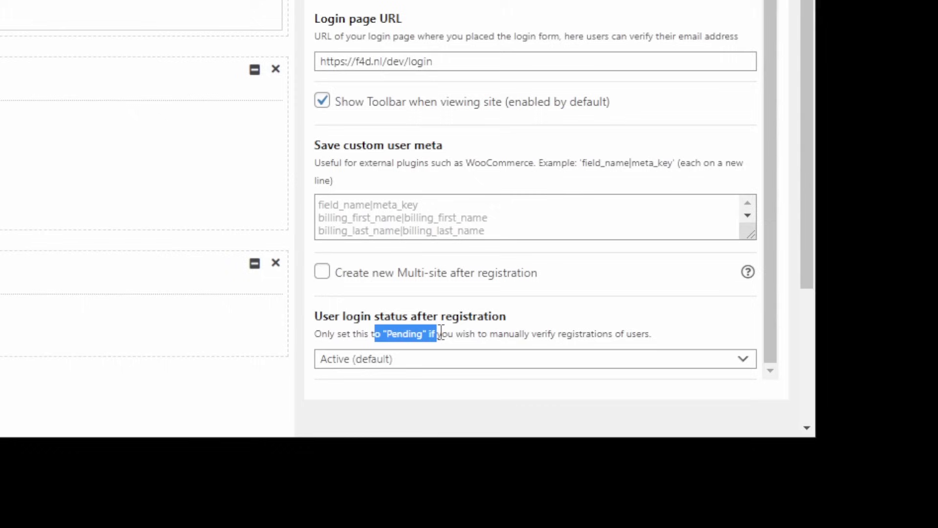
{"action": "left_click", "coordinate": [441, 333]}
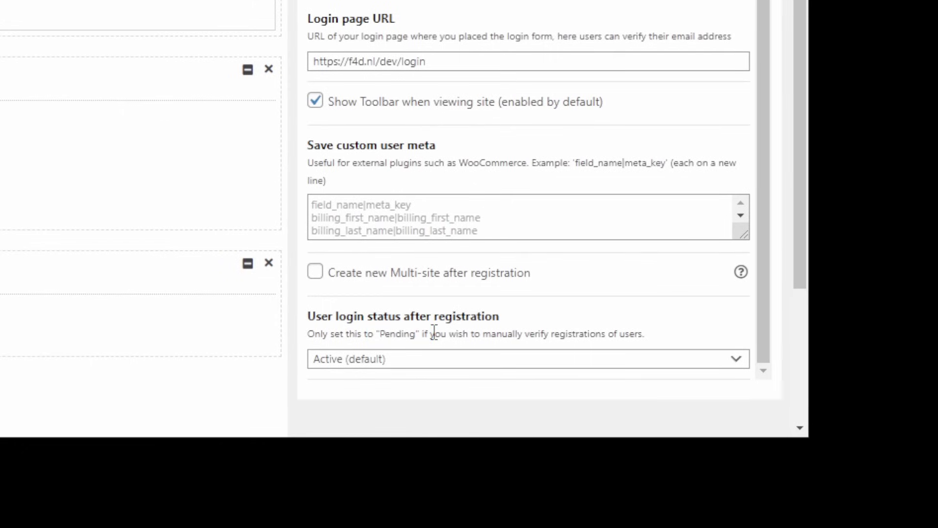
{"action": "left_click", "coordinate": [386, 364]}
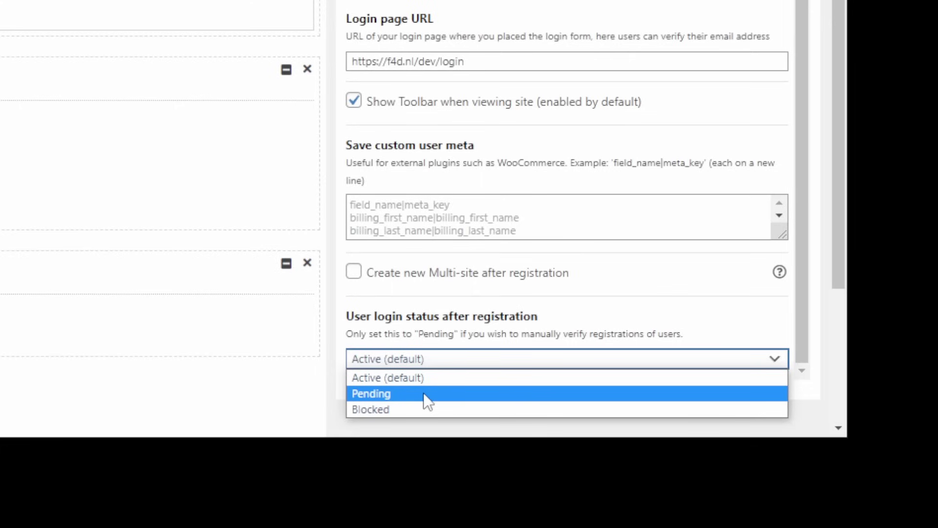
{"action": "left_click", "coordinate": [421, 377]}
{"action": "scroll", "coordinate": [429, 313], "scroll_direction": "up", "scroll_amount": 2}
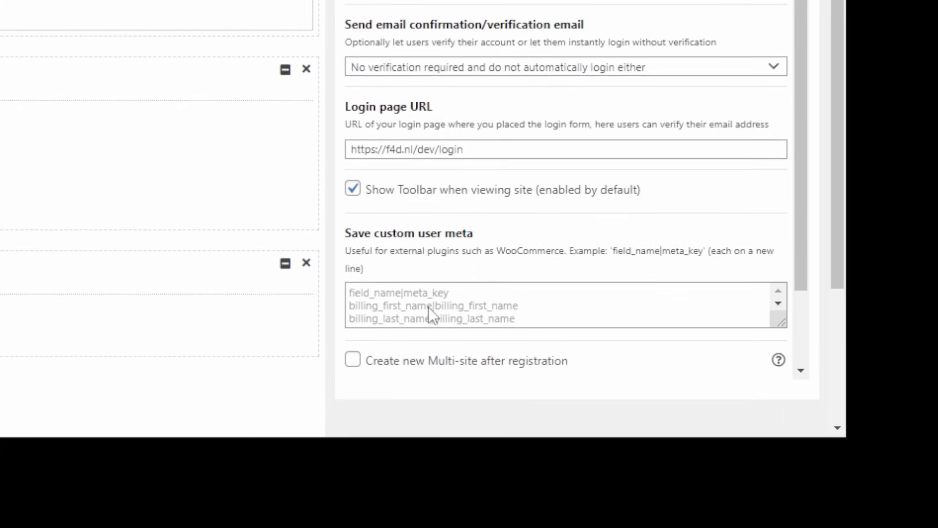
{"action": "scroll", "coordinate": [435, 282], "scroll_direction": "up", "scroll_amount": 10}
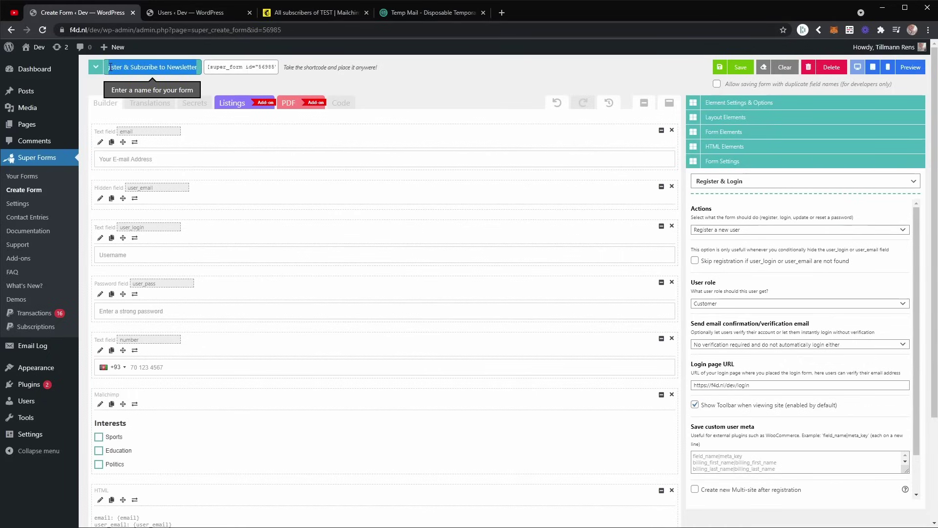
Save the form with the green Save button, then select its title text.
{"action": "scroll", "coordinate": [188, 184], "scroll_direction": "down", "scroll_amount": 2}
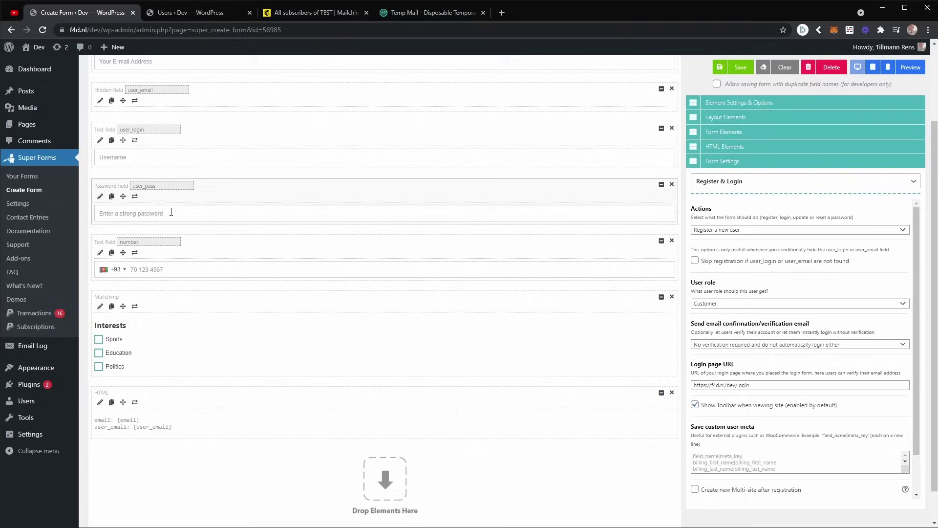
{"action": "scroll", "coordinate": [149, 288], "scroll_direction": "up", "scroll_amount": 1}
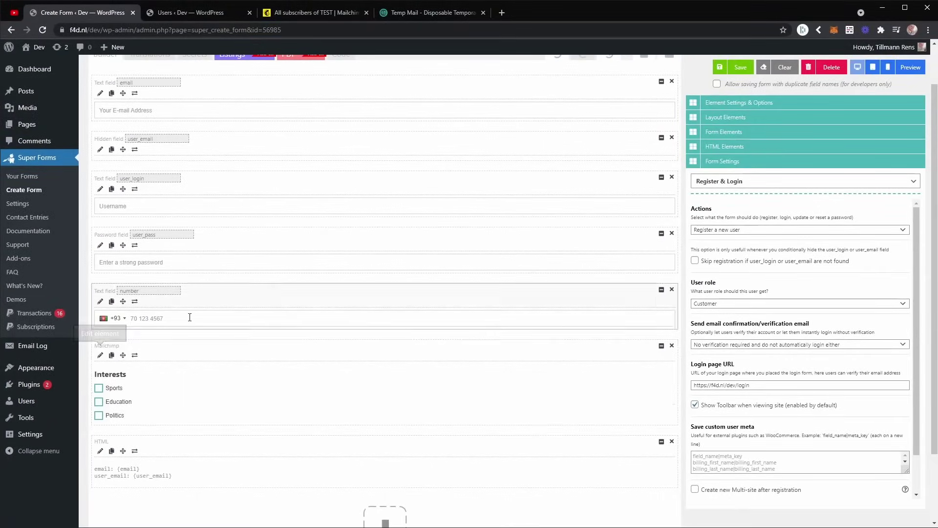
{"action": "scroll", "coordinate": [189, 318], "scroll_direction": "up", "scroll_amount": 1}
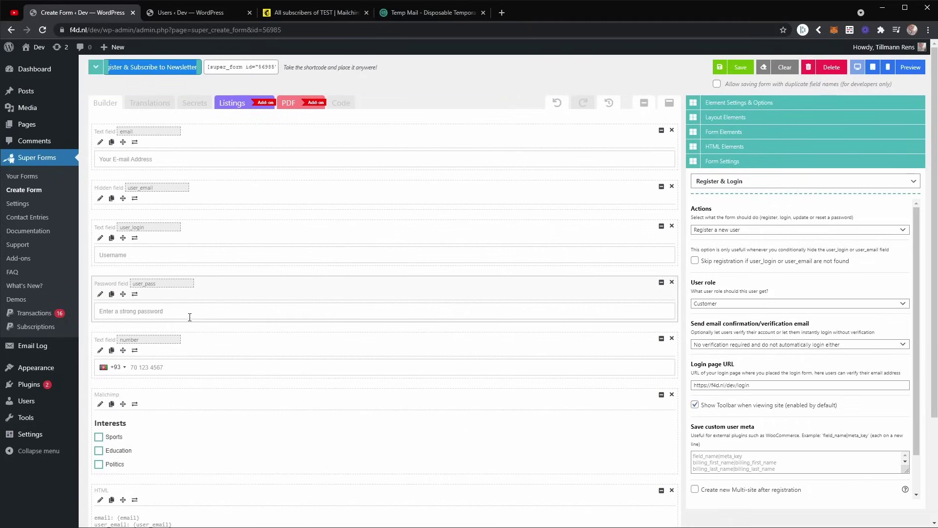
{"action": "left_click", "coordinate": [736, 68]}
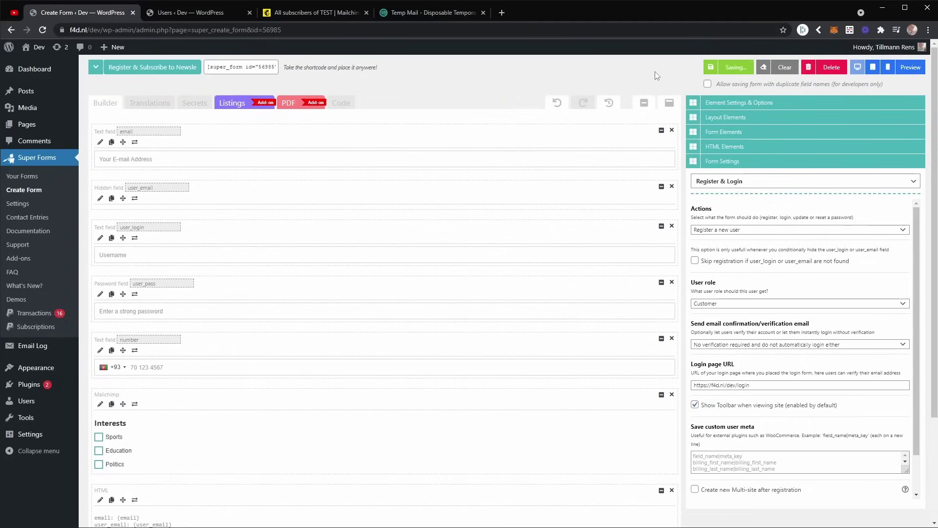
{"action": "triple_click", "coordinate": [172, 68]}
{"action": "right_click", "coordinate": [171, 68]}
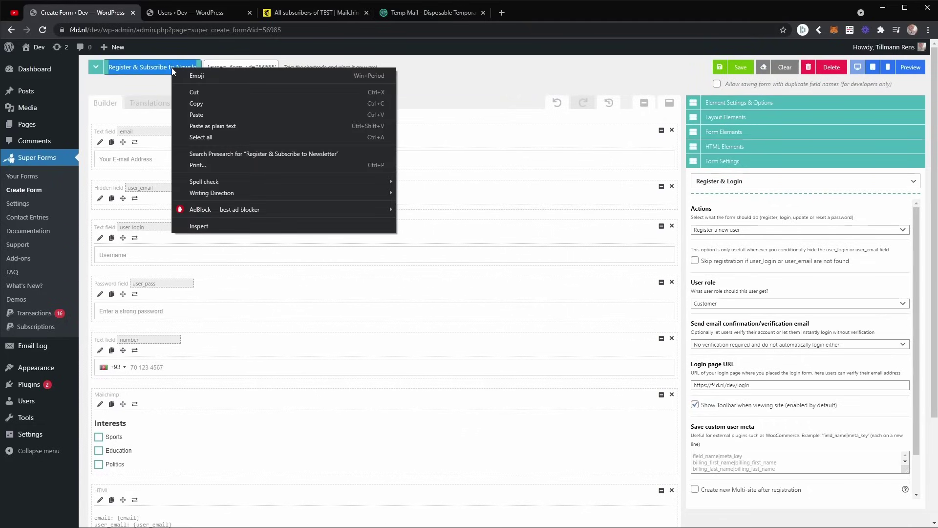
Create a new page titled 'Register & Subscribe to Newsletter' using the copied form title.
{"action": "left_click", "coordinate": [196, 102]}
{"action": "mouse_move", "coordinate": [19, 126]}
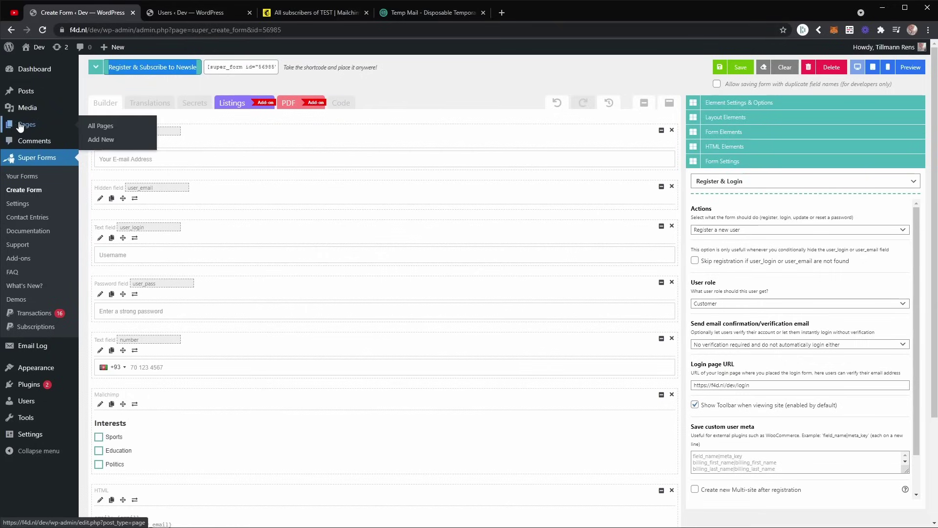
{"action": "middle_click", "coordinate": [98, 142]}
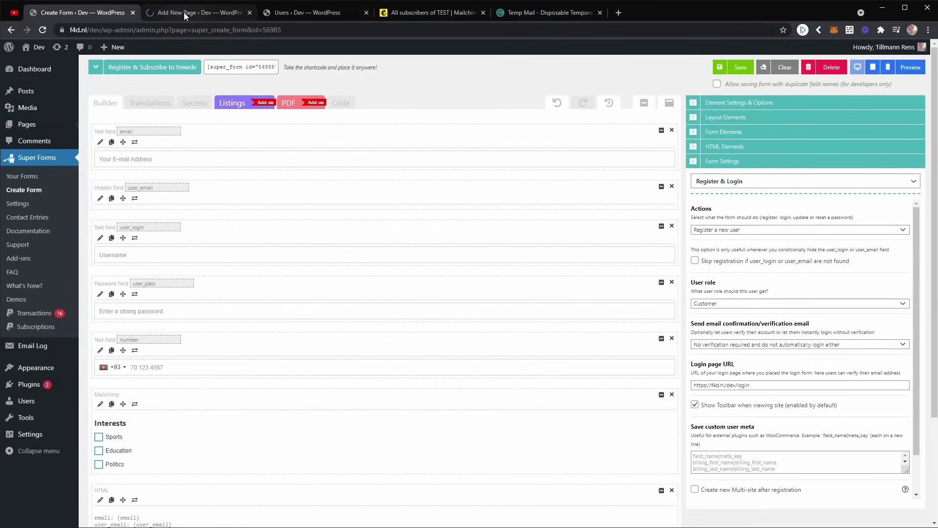
{"action": "left_click", "coordinate": [184, 13]}
{"action": "right_click", "coordinate": [224, 107]}
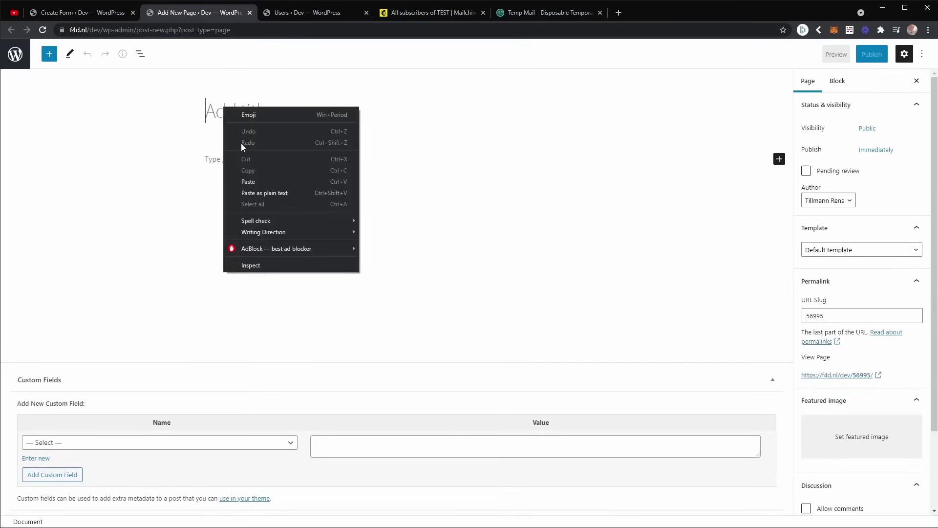
{"action": "left_click", "coordinate": [253, 193]}
Paste the [super_form id="56985"] shortcode into the page body and publish the page.
{"action": "left_click", "coordinate": [106, 13]}
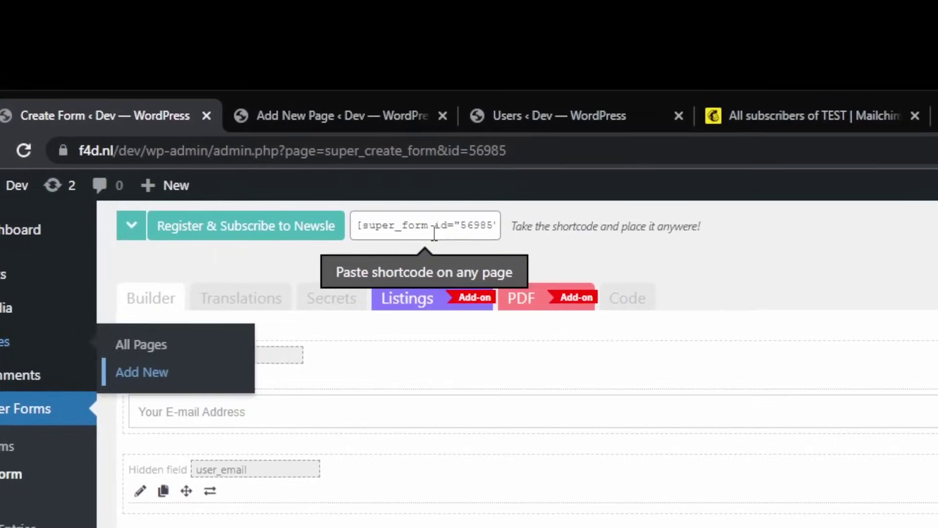
{"action": "left_click", "coordinate": [242, 68]}
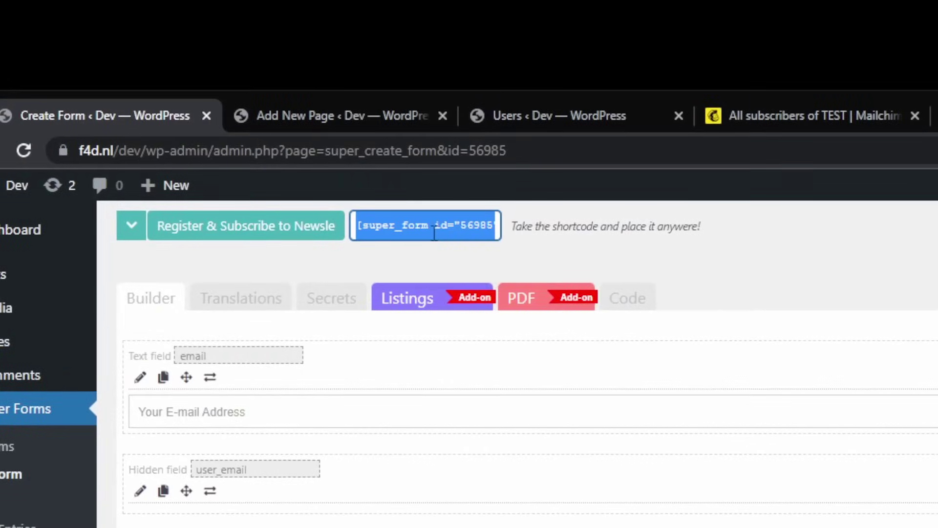
{"action": "right_click", "coordinate": [245, 70]}
{"action": "left_click", "coordinate": [430, 250]}
{"action": "left_click", "coordinate": [291, 115]}
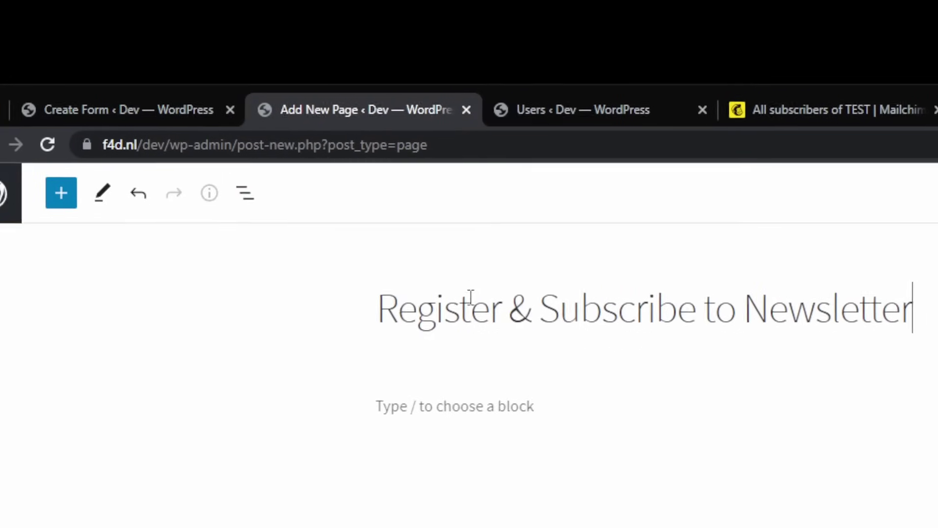
{"action": "left_click", "coordinate": [428, 292]}
{"action": "key", "text": "ctrl+v"}
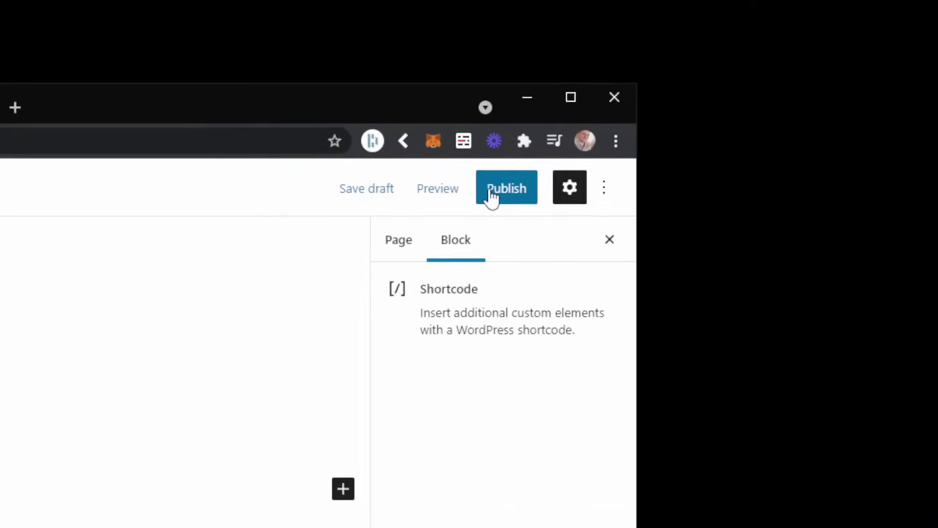
{"action": "left_click", "coordinate": [864, 56]}
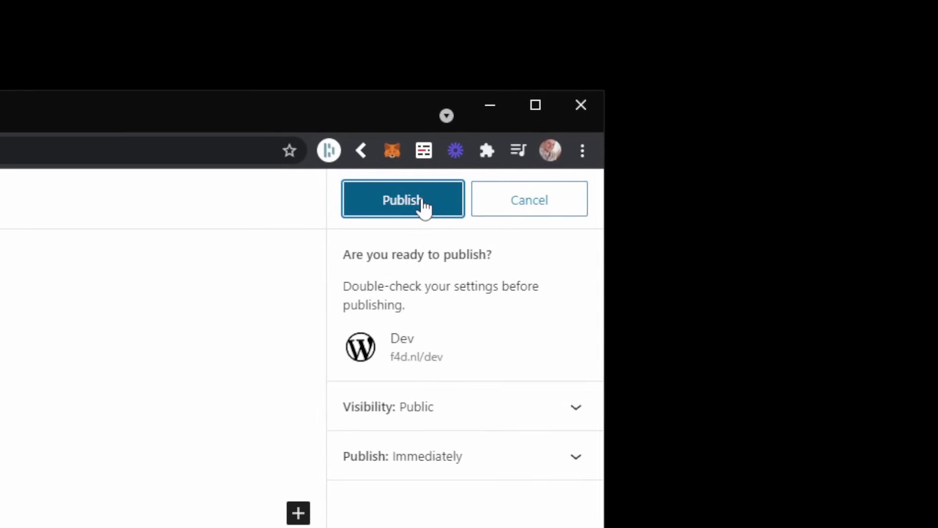
{"action": "left_click", "coordinate": [423, 205]}
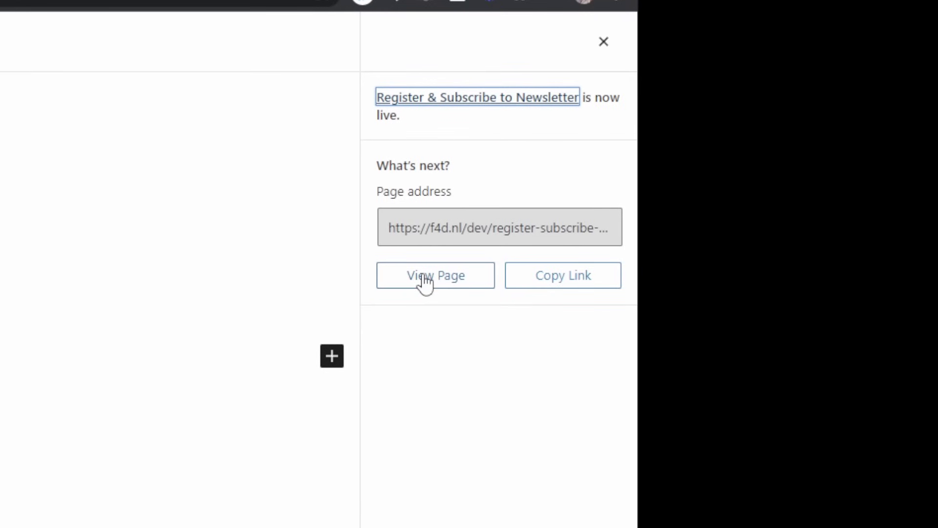
View the live page showing the email, username, password, phone and interests fields.
{"action": "left_click", "coordinate": [424, 281]}
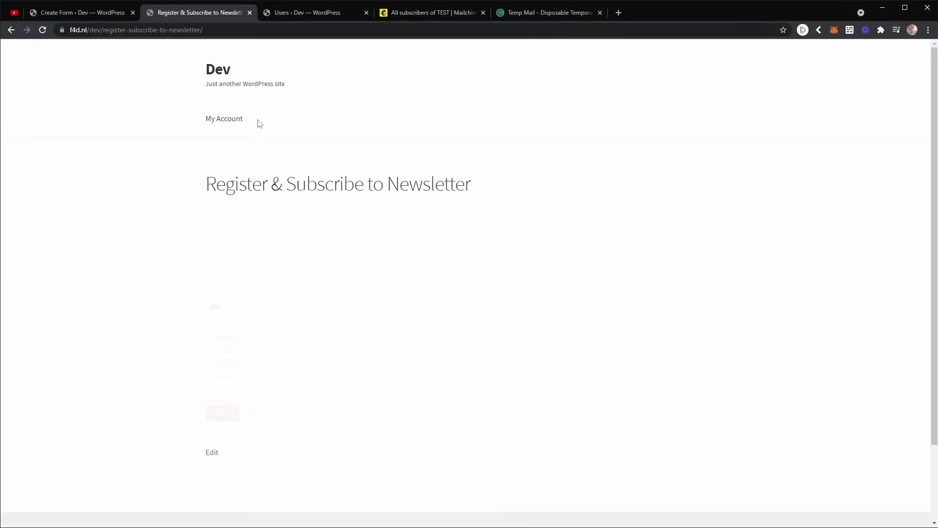
{"action": "left_click_drag", "start_coordinate": [211, 185], "coordinate": [431, 188]}
{"action": "left_click", "coordinate": [322, 188]}
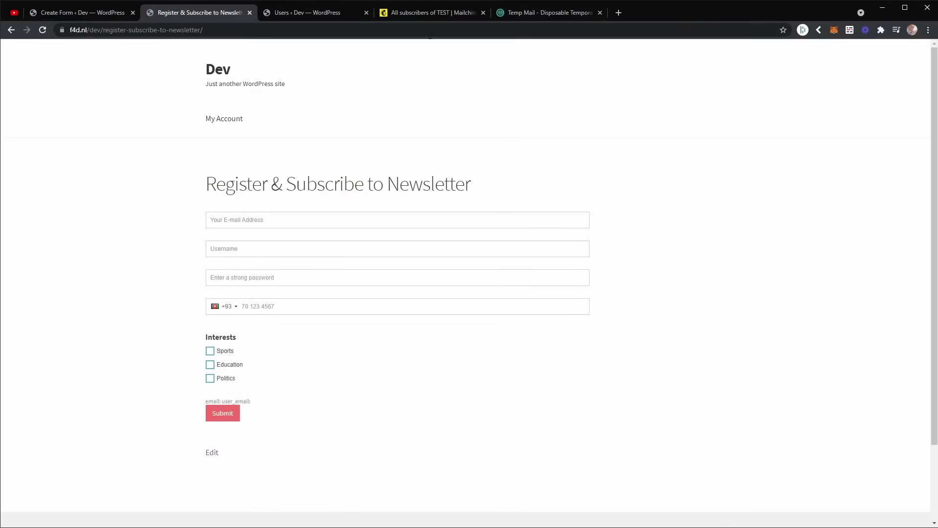
Show All contacts of Mailchimp's TEST audience, currently 0 contacts and 0 subscribers.
{"action": "left_click", "coordinate": [432, 14]}
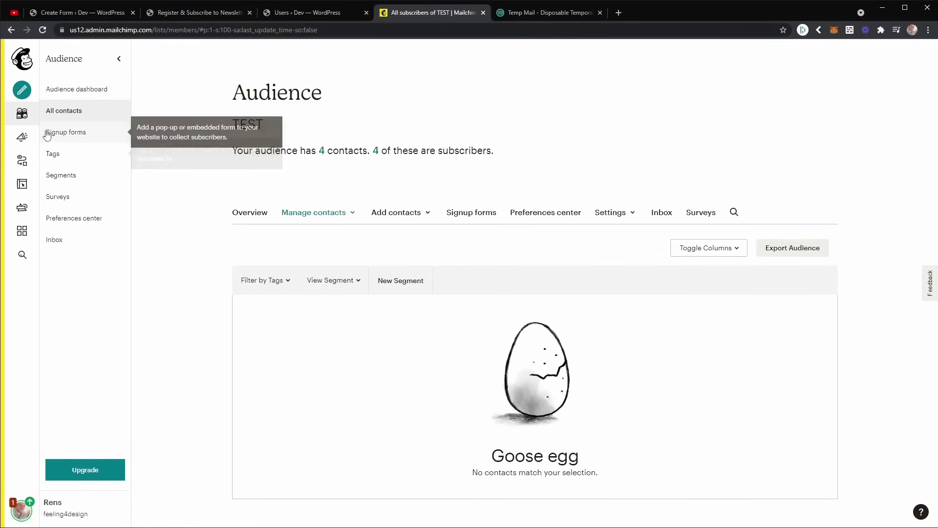
{"action": "left_click", "coordinate": [22, 113]}
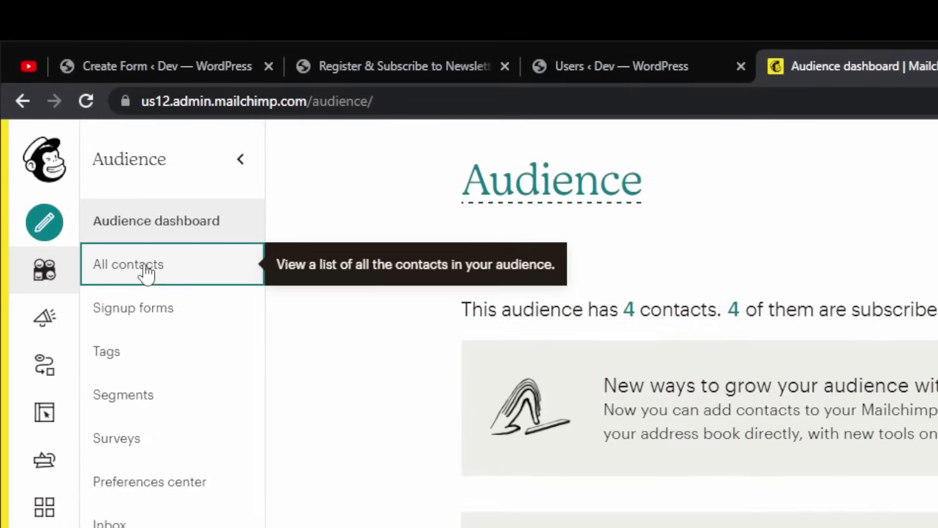
{"action": "left_click", "coordinate": [68, 111]}
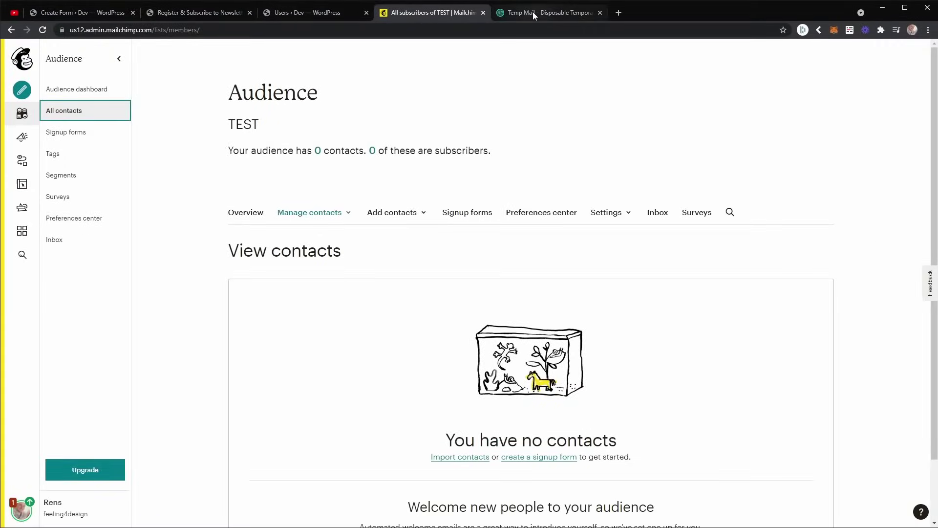
Delete the old Temp Mail address and copy the newly generated one.
{"action": "left_click", "coordinate": [533, 12]}
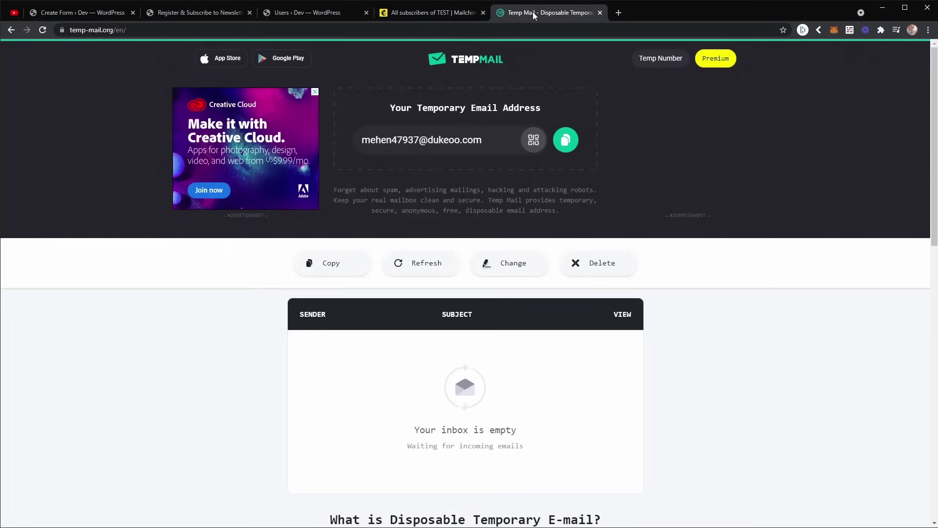
{"action": "left_click", "coordinate": [588, 268]}
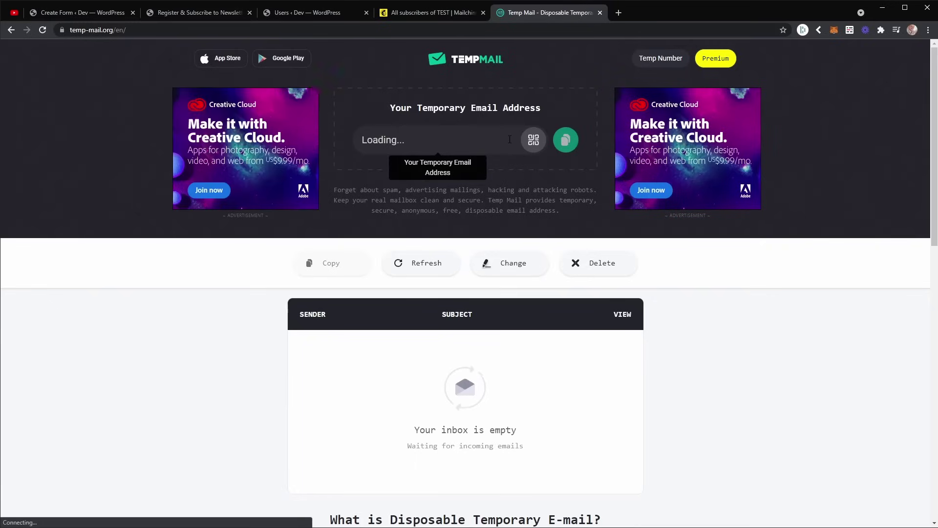
{"action": "left_click", "coordinate": [565, 139]}
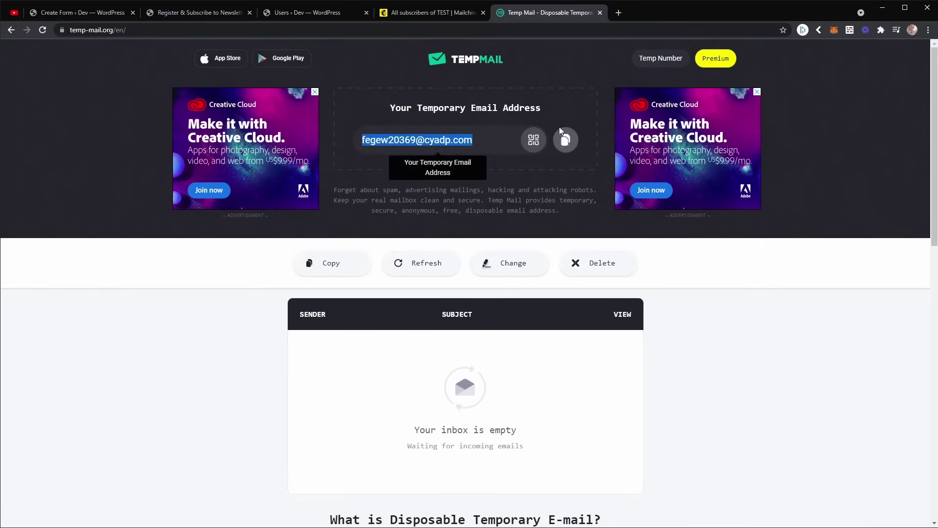
Paste the temporary address into E-mail and its name part into Username.
{"action": "left_click", "coordinate": [294, 12]}
{"action": "left_click", "coordinate": [220, 12]}
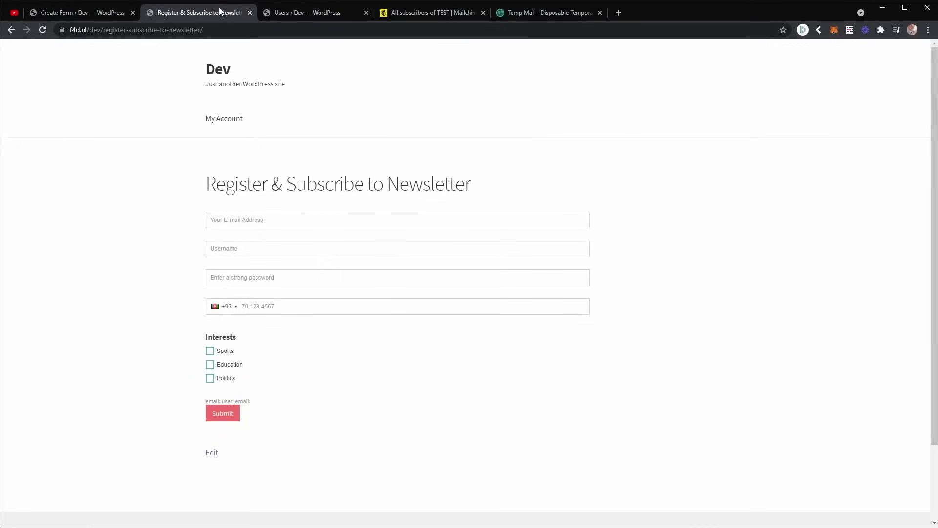
{"action": "left_click", "coordinate": [249, 220]}
{"action": "key", "text": "ctrl+v"}
{"action": "left_click", "coordinate": [293, 247]}
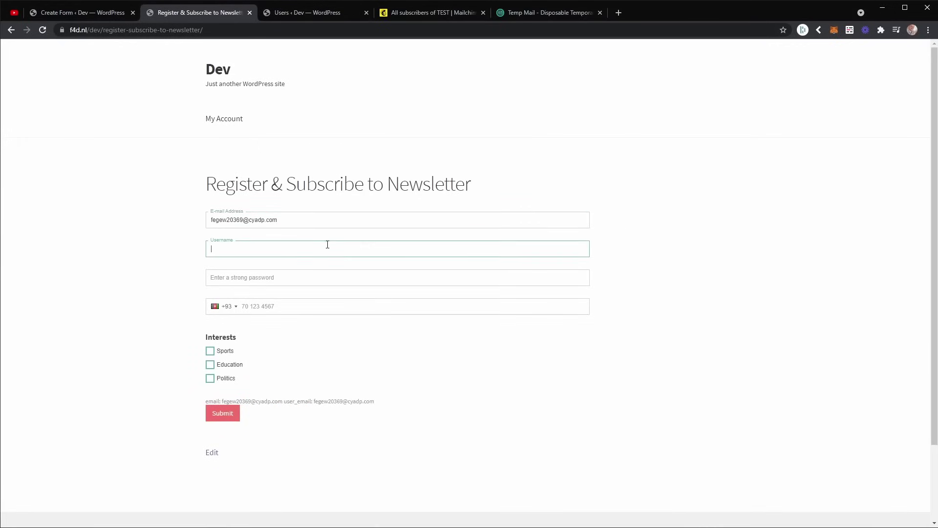
{"action": "double_click", "coordinate": [233, 219]}
{"action": "left_click", "coordinate": [233, 247]}
{"action": "key", "text": "ctrl+v"}
Fill in the password and phone number, and tick the Politics interest.
{"action": "left_click", "coordinate": [249, 278]}
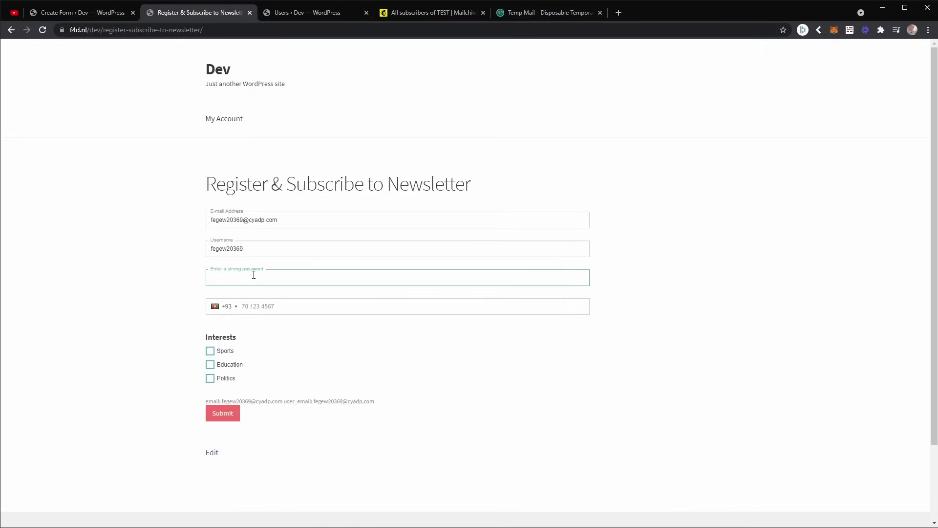
{"action": "key", "text": "ctrl+v"}
{"action": "left_click", "coordinate": [264, 306]}
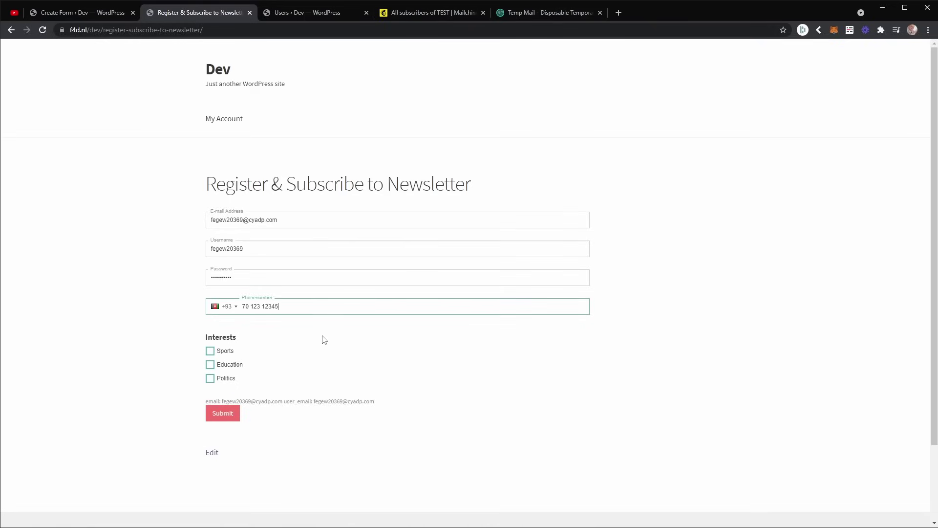
{"action": "left_click", "coordinate": [171, 314]}
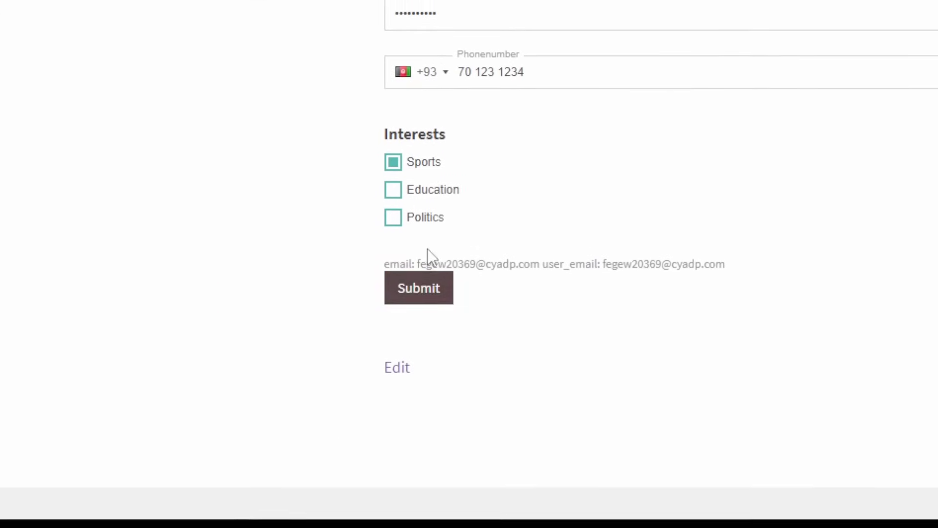
{"action": "left_click", "coordinate": [424, 268]}
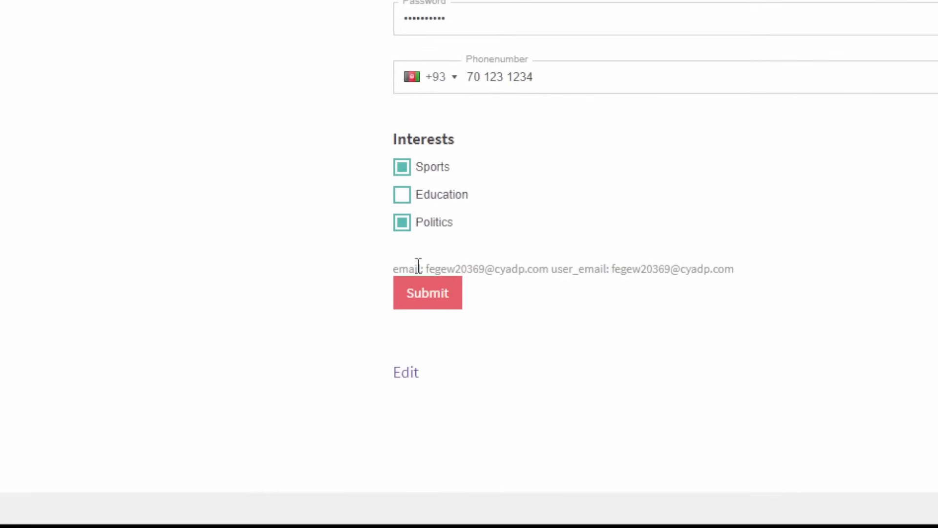
Highlight the user_email label and email values on the preview line to check them.
{"action": "left_click_drag", "start_coordinate": [429, 268], "coordinate": [548, 268]}
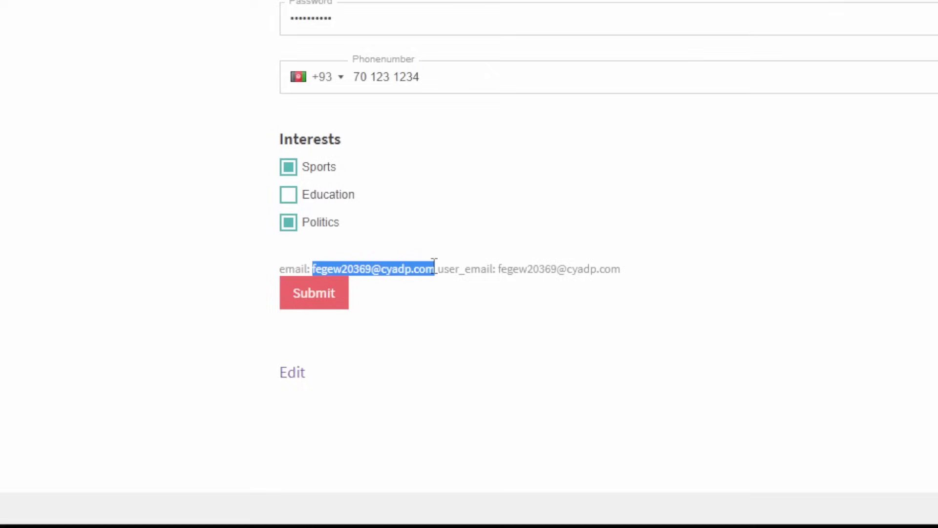
{"action": "left_click", "coordinate": [570, 268]}
{"action": "double_click", "coordinate": [434, 268]}
{"action": "left_click", "coordinate": [433, 268]}
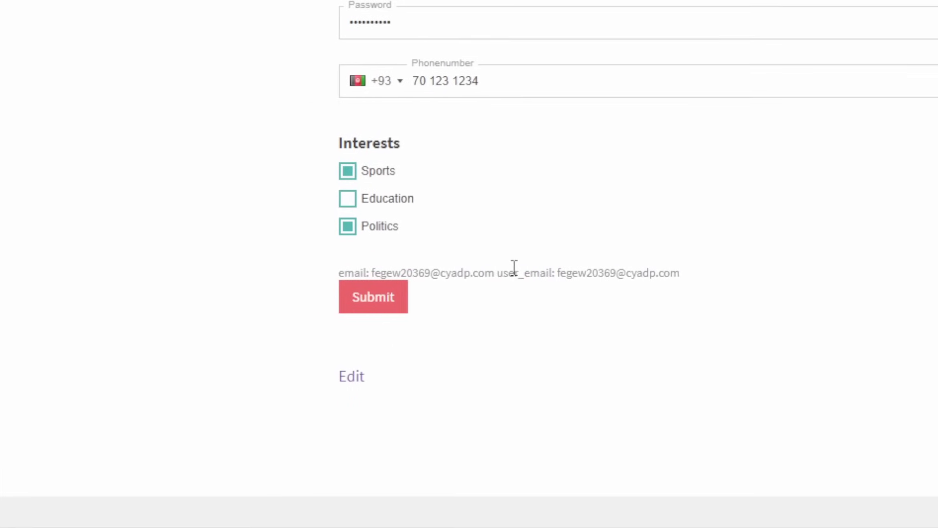
{"action": "double_click", "coordinate": [435, 268]}
{"action": "left_click_drag", "start_coordinate": [599, 273], "coordinate": [479, 273]}
{"action": "left_click_drag", "start_coordinate": [235, 271], "coordinate": [367, 270]}
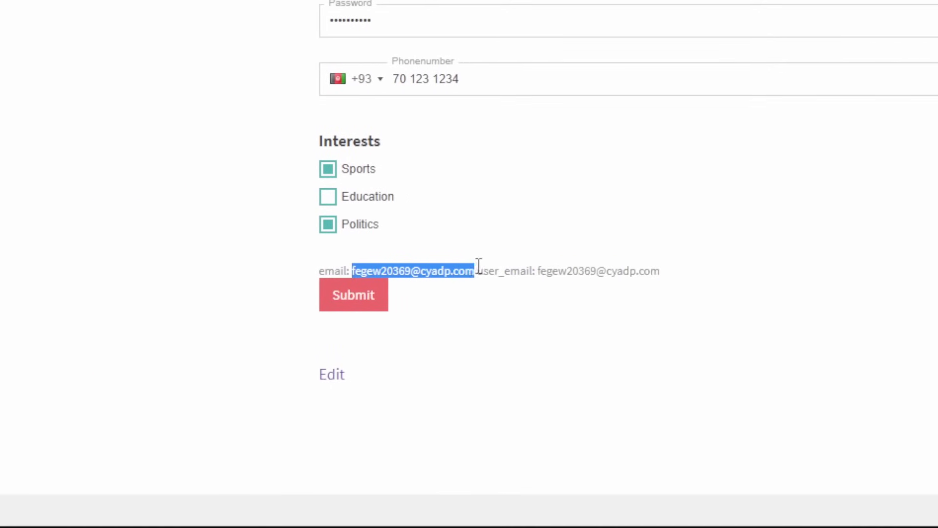
{"action": "left_click", "coordinate": [388, 261]}
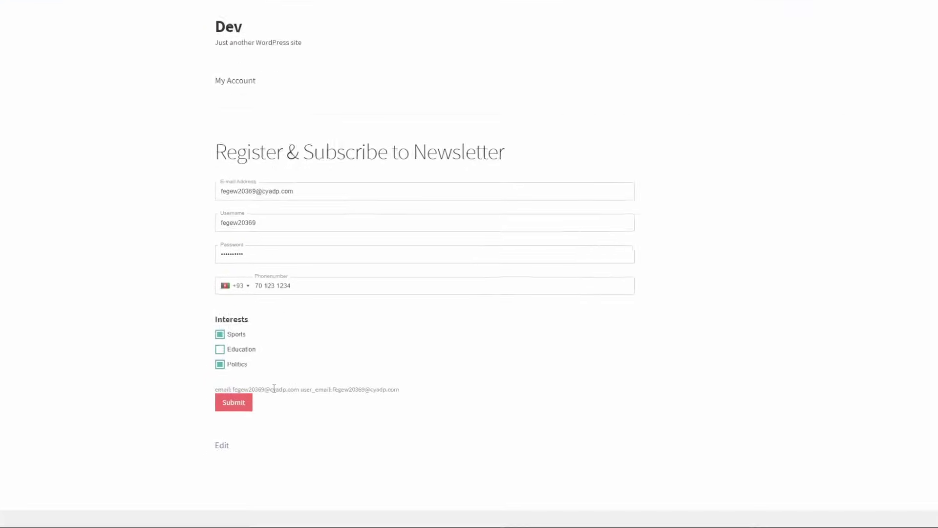
{"action": "left_click_drag", "start_coordinate": [424, 274], "coordinate": [474, 274]}
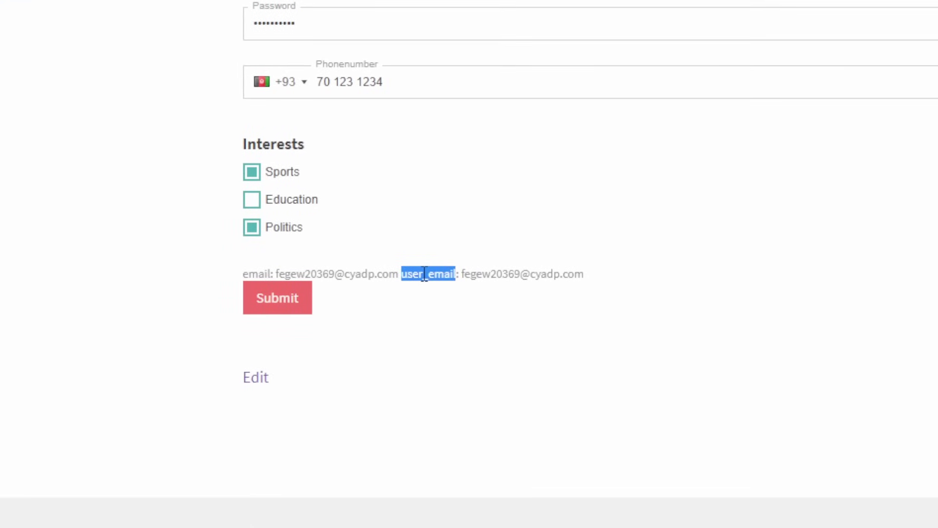
{"action": "triple_click", "coordinate": [415, 274]}
{"action": "double_click", "coordinate": [417, 274]}
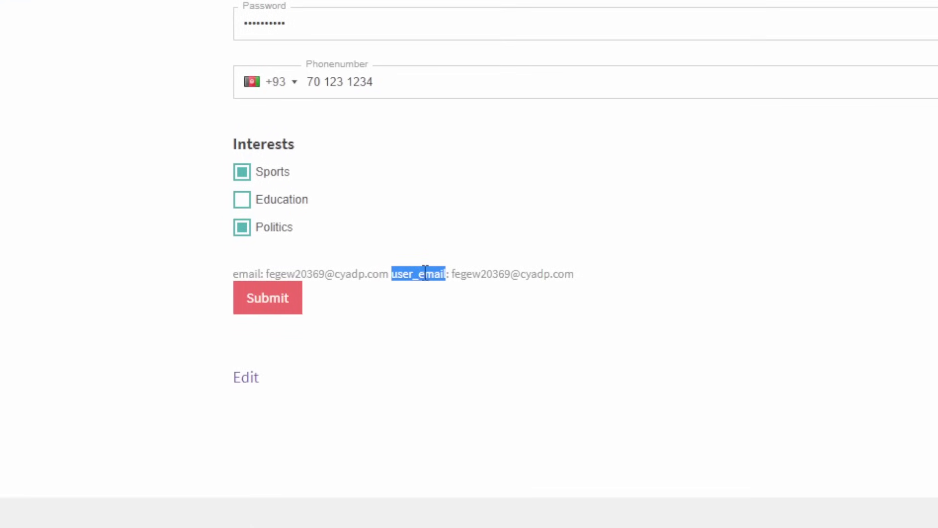
{"action": "left_click", "coordinate": [259, 274]}
{"action": "double_click", "coordinate": [424, 274]}
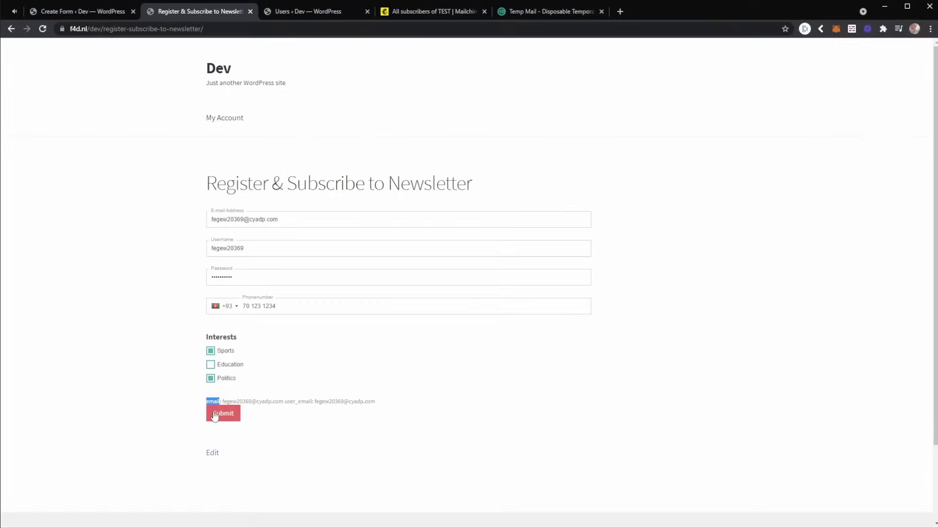
Submit the registration form and close the 'Thank you for subscribing!' message.
{"action": "left_click", "coordinate": [223, 416]}
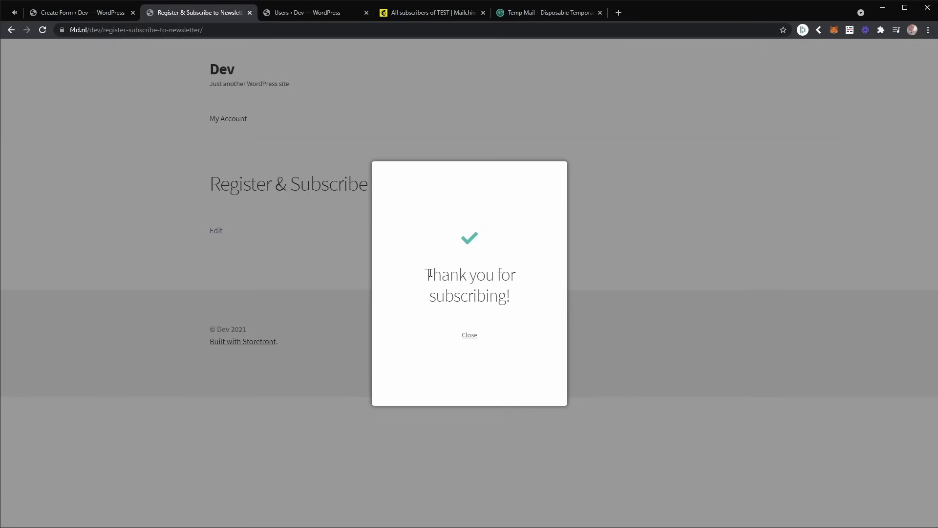
{"action": "left_click_drag", "start_coordinate": [428, 274], "coordinate": [512, 300]}
{"action": "left_click", "coordinate": [512, 300]}
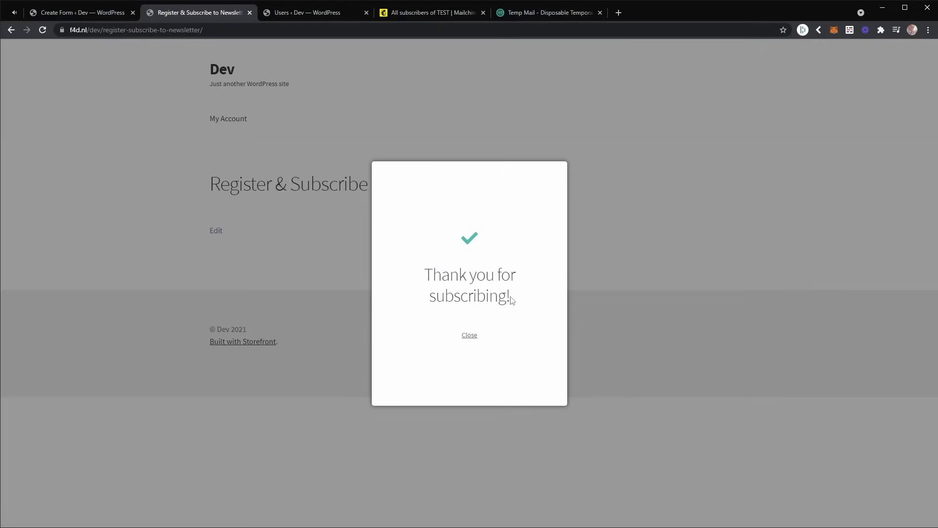
{"action": "left_click", "coordinate": [470, 336]}
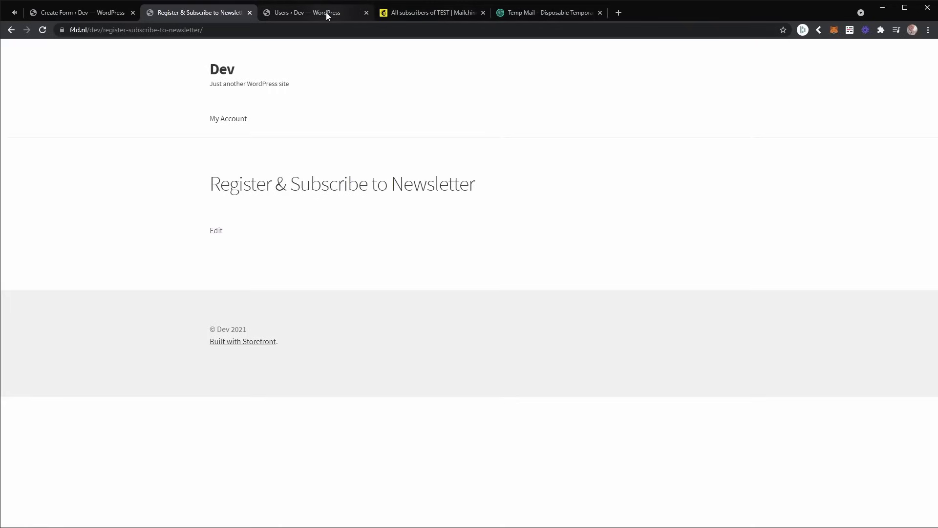
Check the new subscribed contact in Mailchimp's TEST audience, then go to WordPress Users.
{"action": "left_click", "coordinate": [409, 12]}
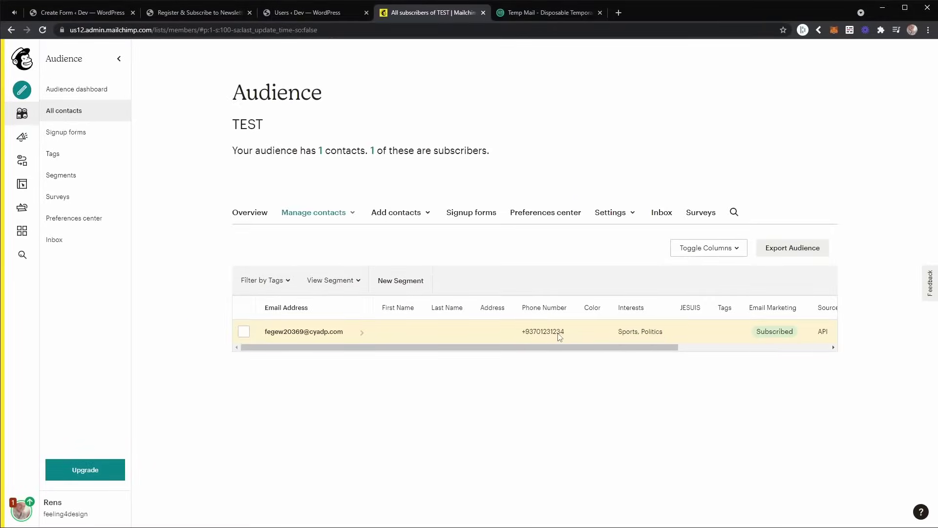
{"action": "left_click", "coordinate": [297, 12]}
Reload All Users to see the new Customer account among 3 users, then return to the form builder.
{"action": "left_click", "coordinate": [19, 248]}
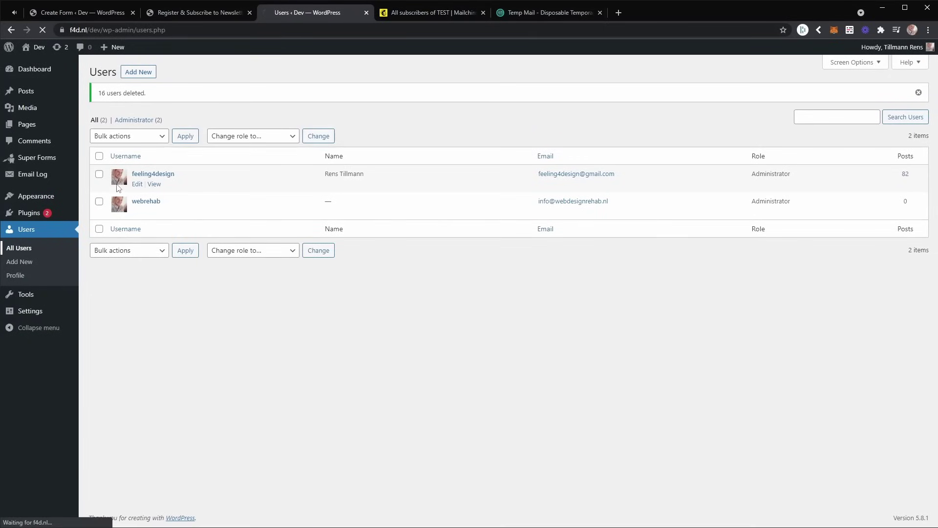
{"action": "mouse_move", "coordinate": [143, 176]}
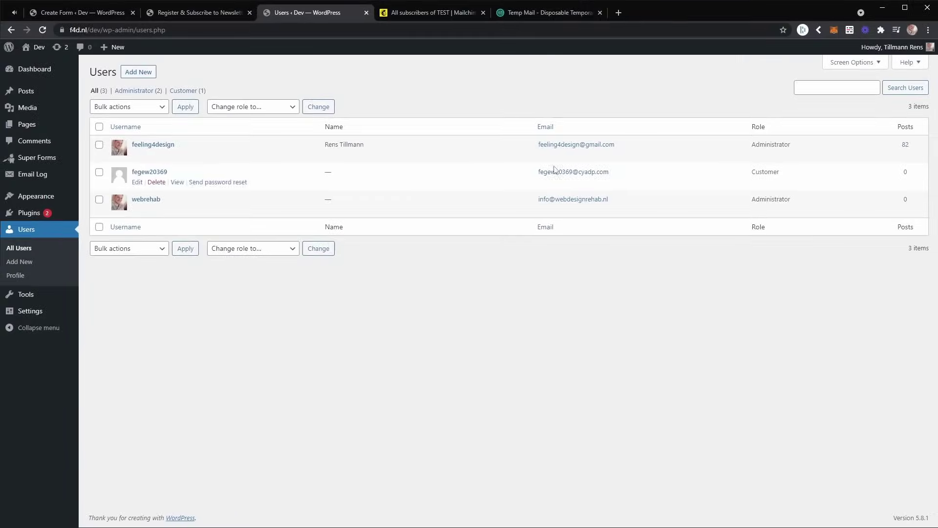
{"action": "left_click", "coordinate": [186, 12]}
{"action": "left_click", "coordinate": [97, 11]}
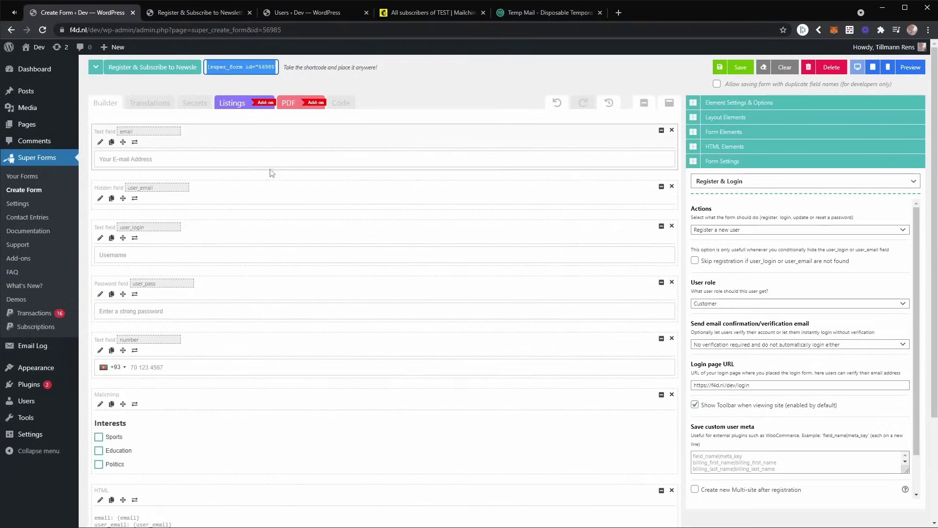